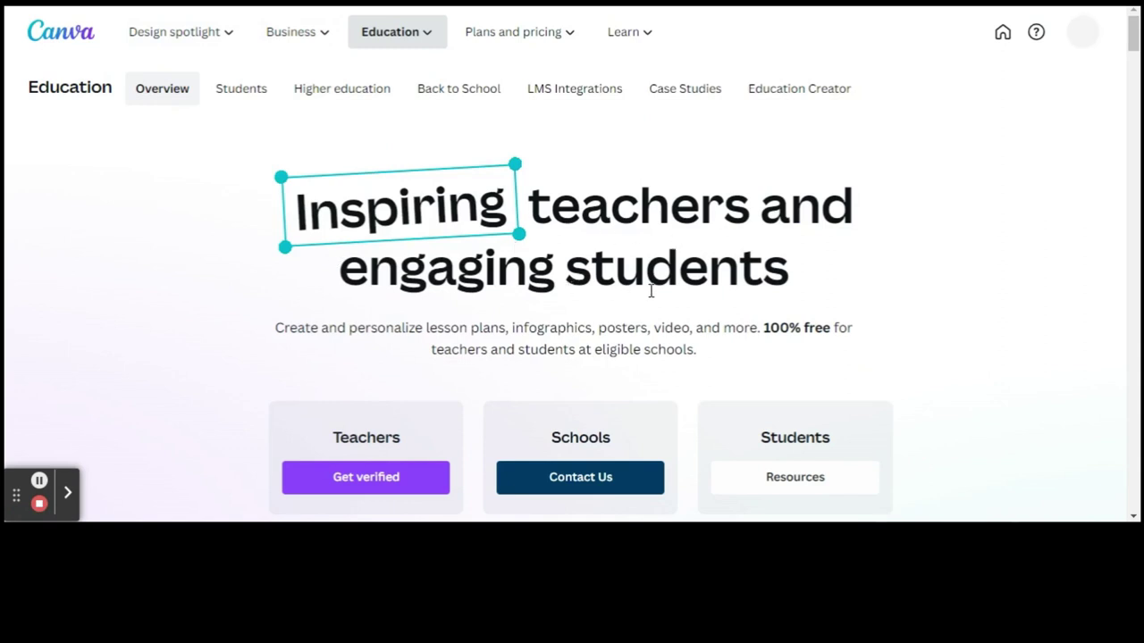
- Scroll the Canva Education page down to the Teachers, Schools and Students cards
scroll(650, 293, "down", 2)
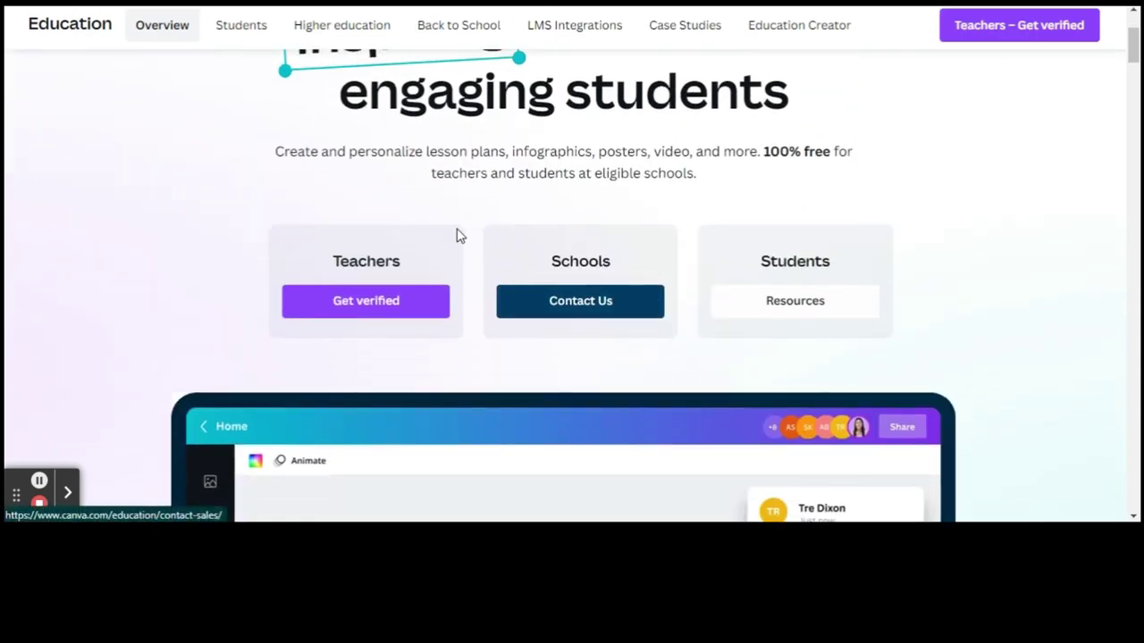
- Get verified as a teacher by signing up with the teacher's Google account
left_click(350, 310)
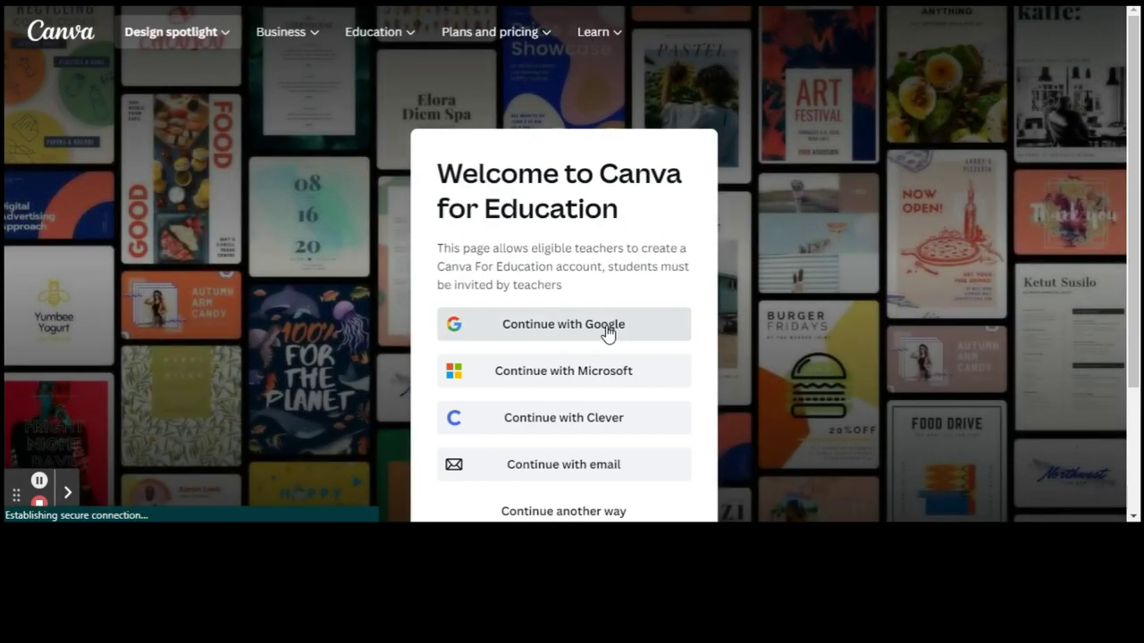
left_click(607, 332)
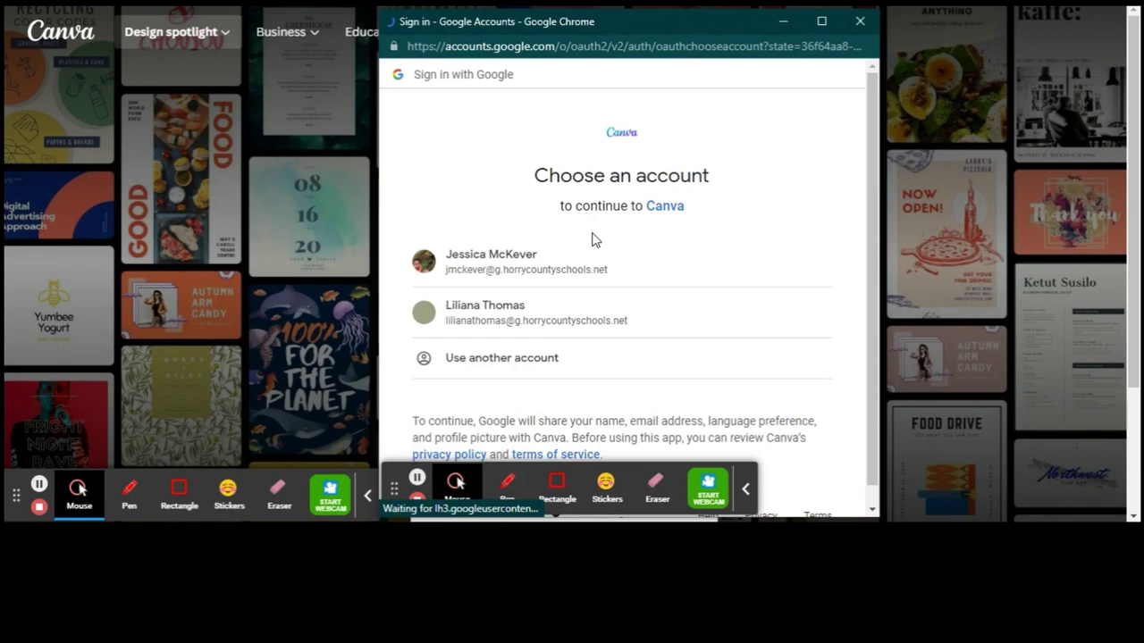
left_click(590, 264)
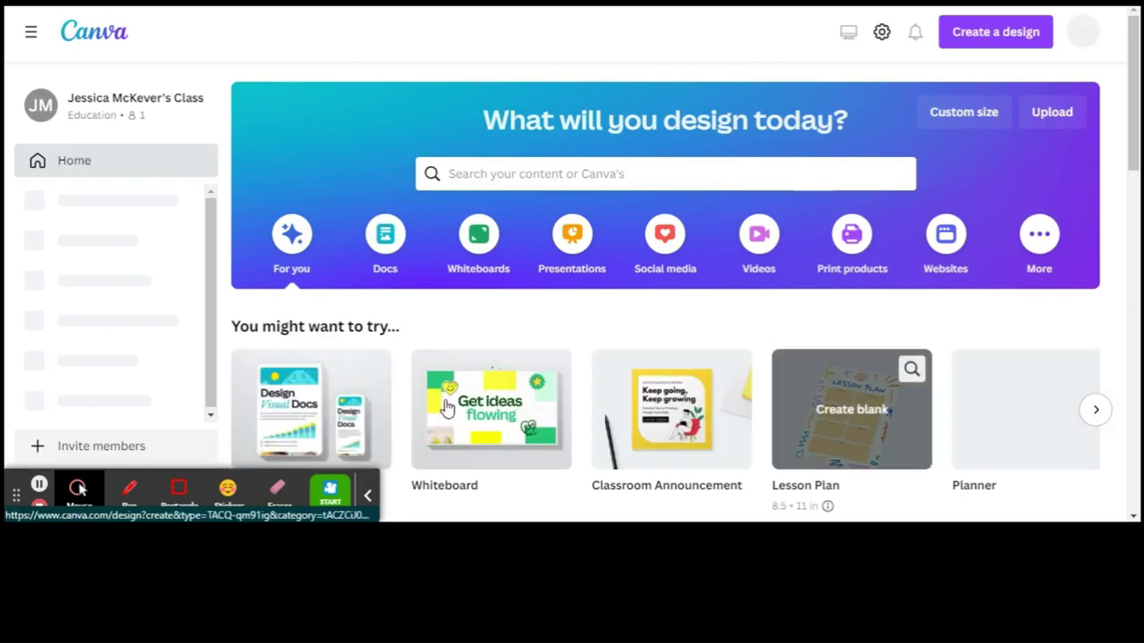
- Browse the Templates page's grade collections, classroom decor kits and Recommended categories
left_click(368, 496)
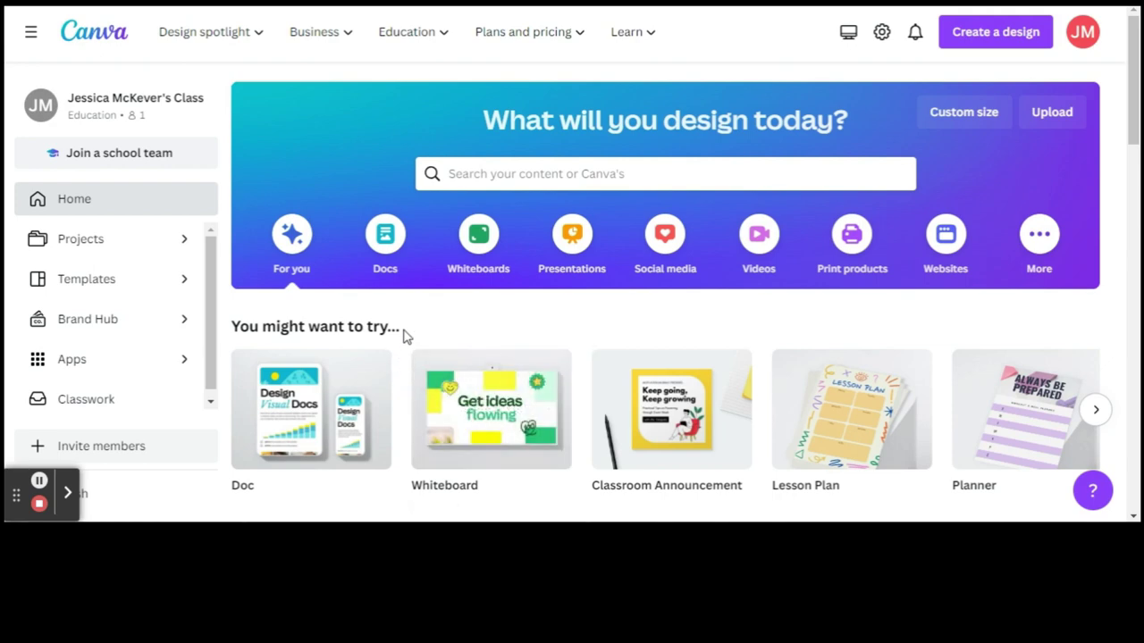
left_click(185, 282)
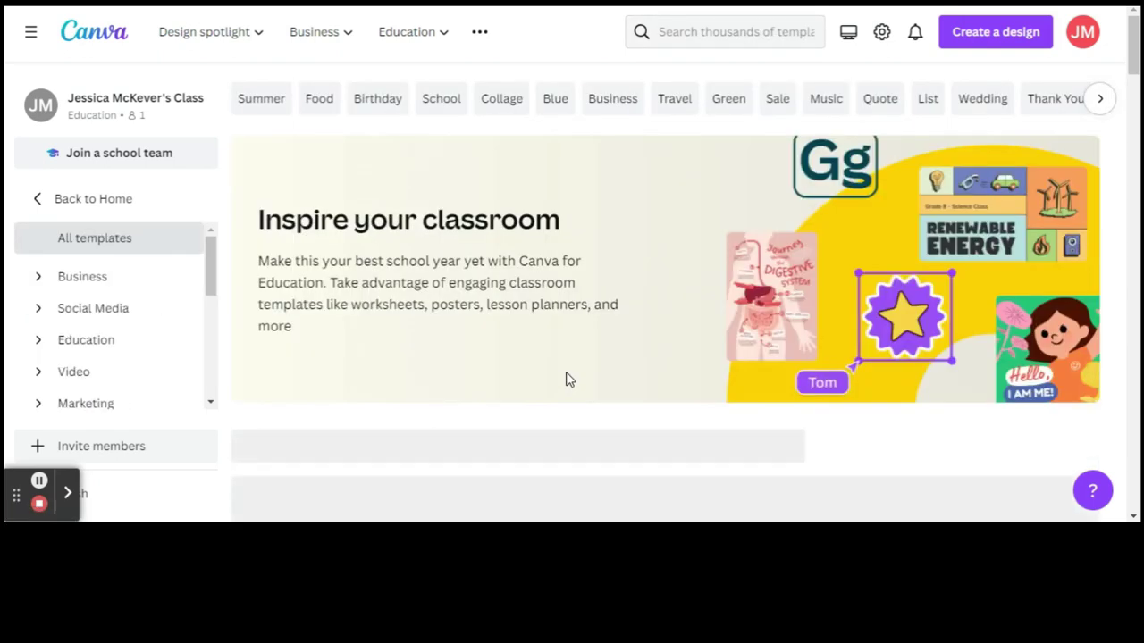
scroll(565, 379, "down", 3)
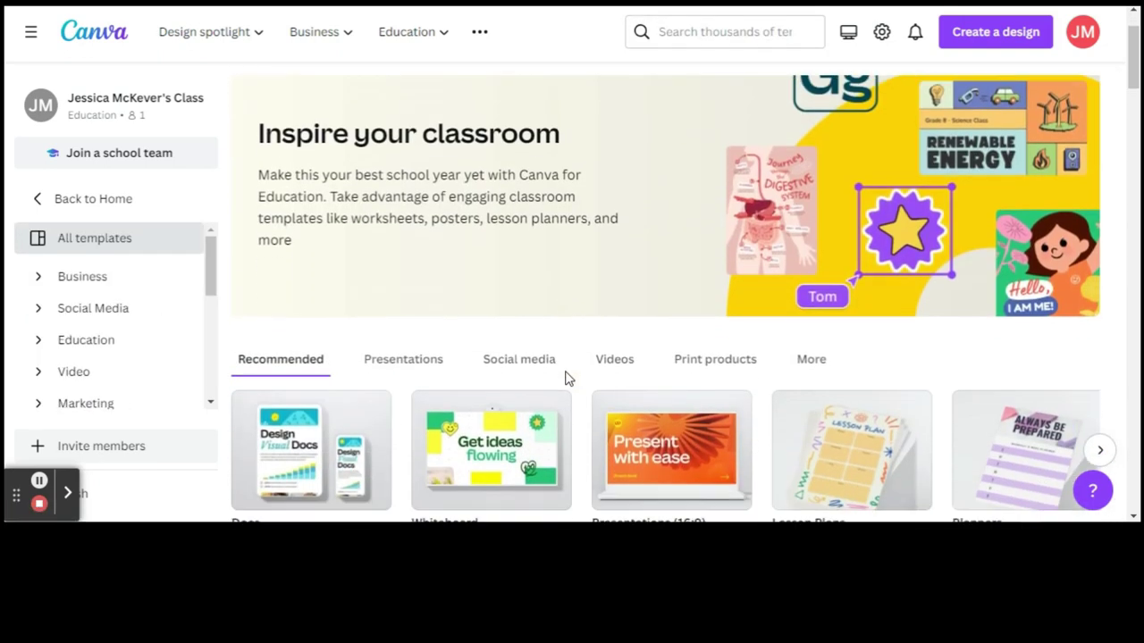
scroll(565, 379, "down", 7)
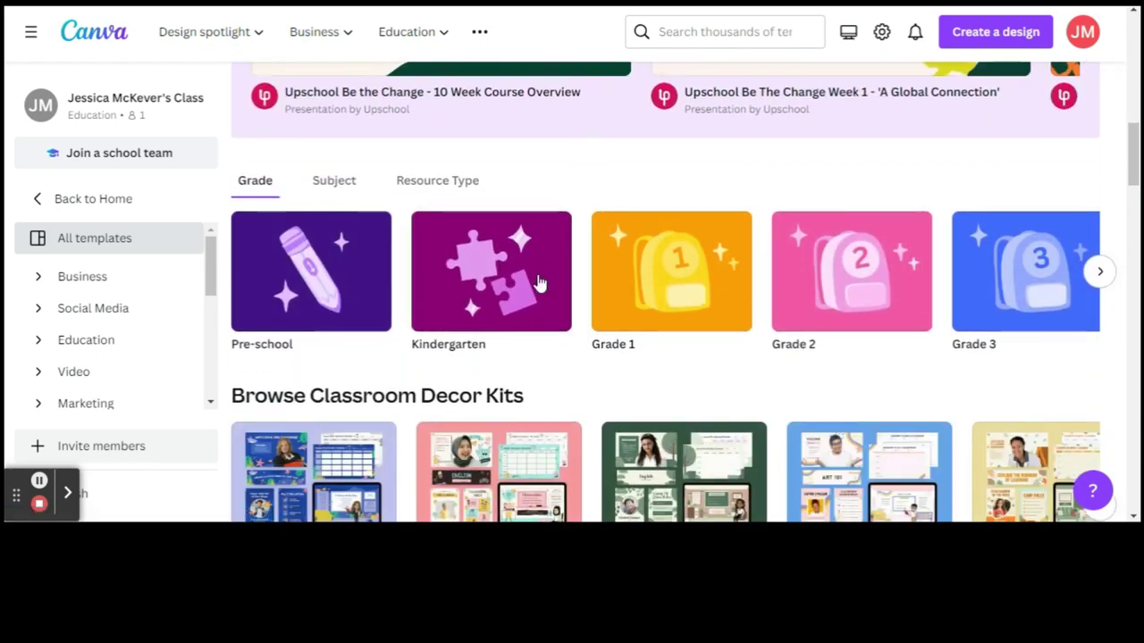
scroll(651, 401, "down", 1)
scroll(651, 401, "down", 1)
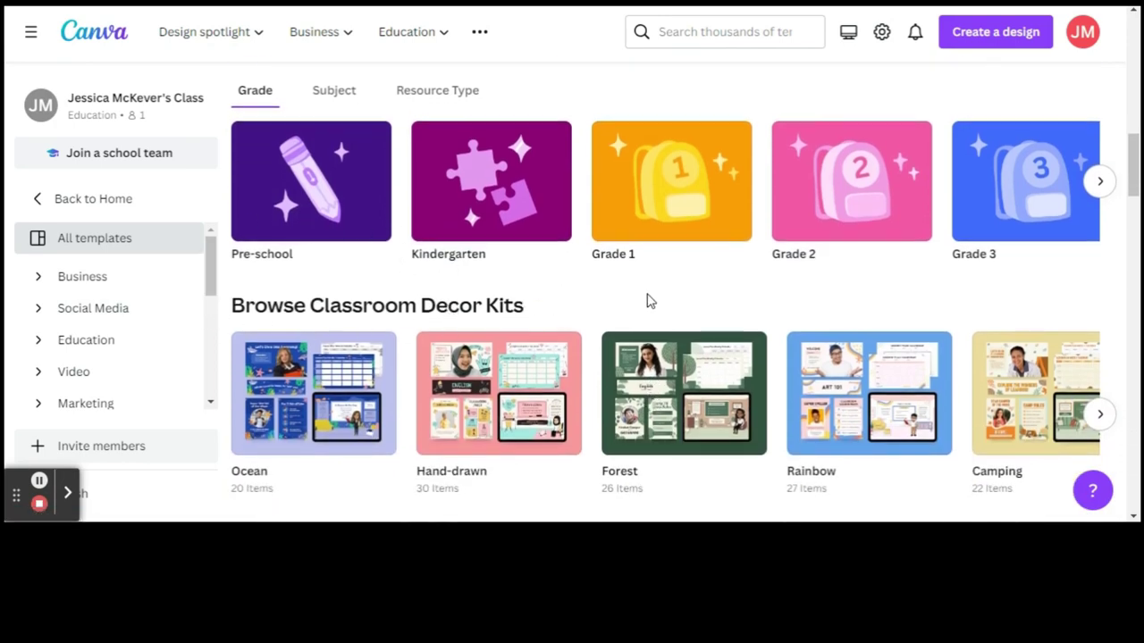
scroll(649, 302, "down", 5)
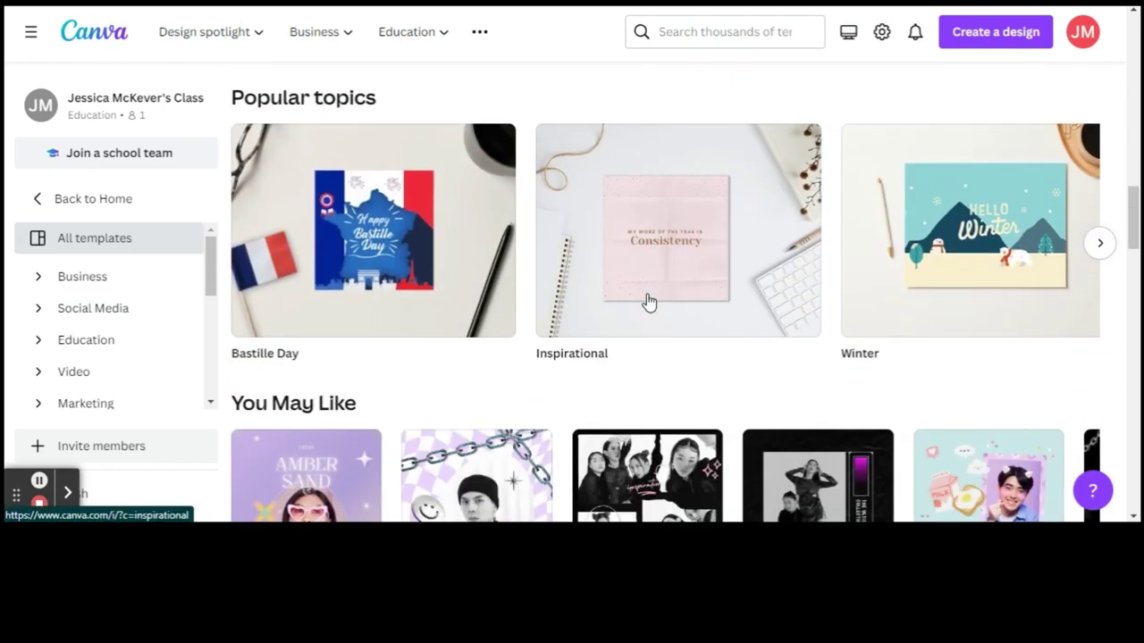
scroll(648, 302, "down", 5)
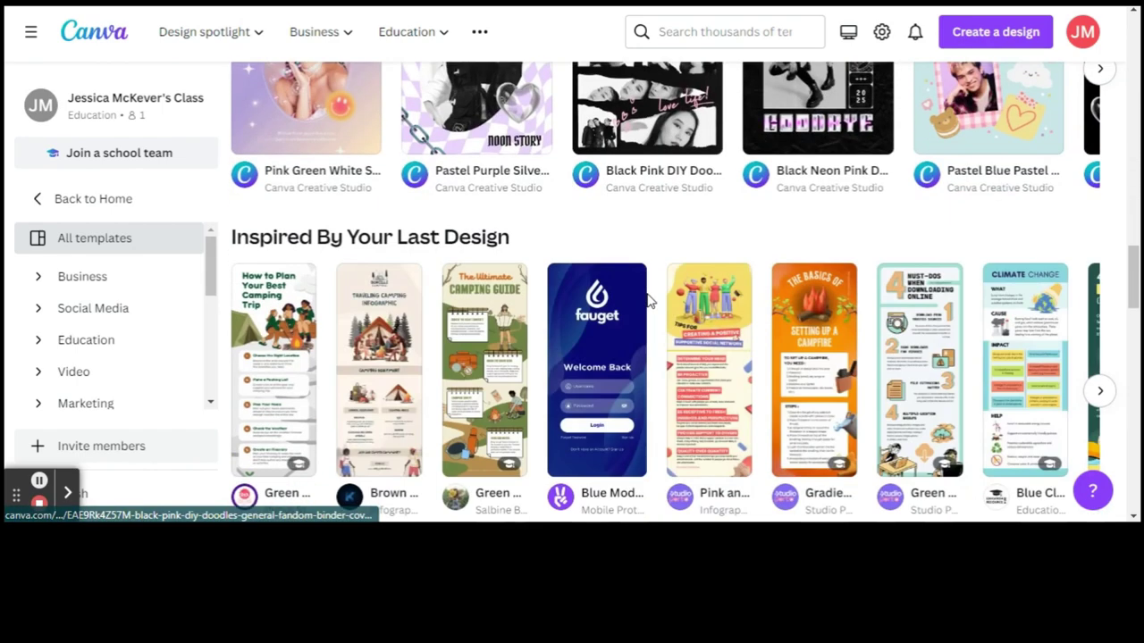
scroll(649, 301, "down", 2)
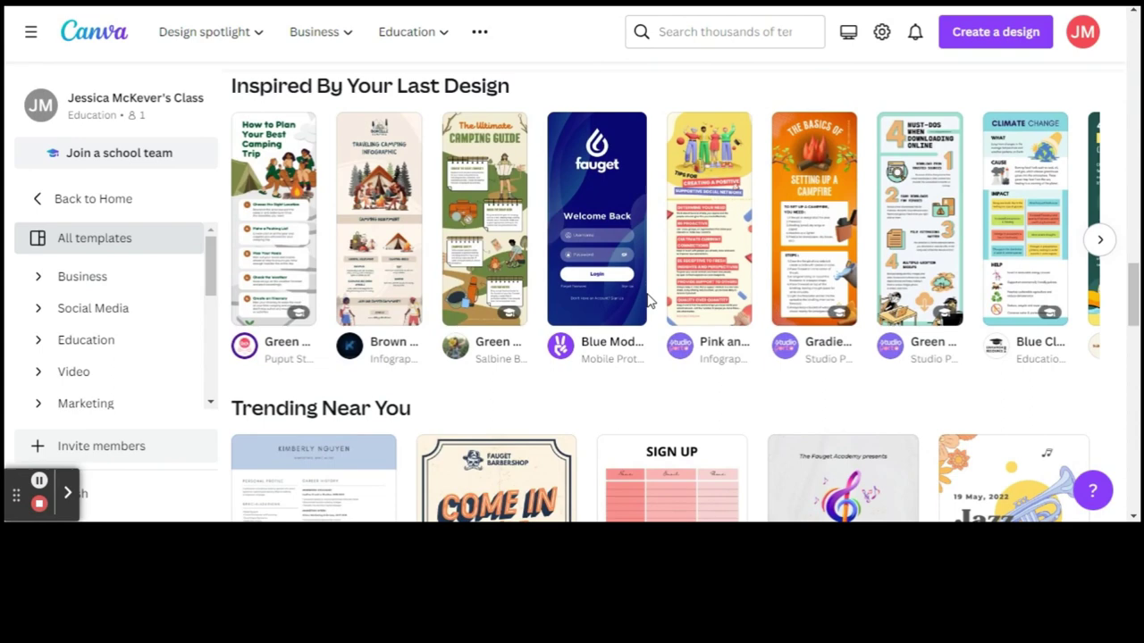
scroll(649, 301, "up", 9)
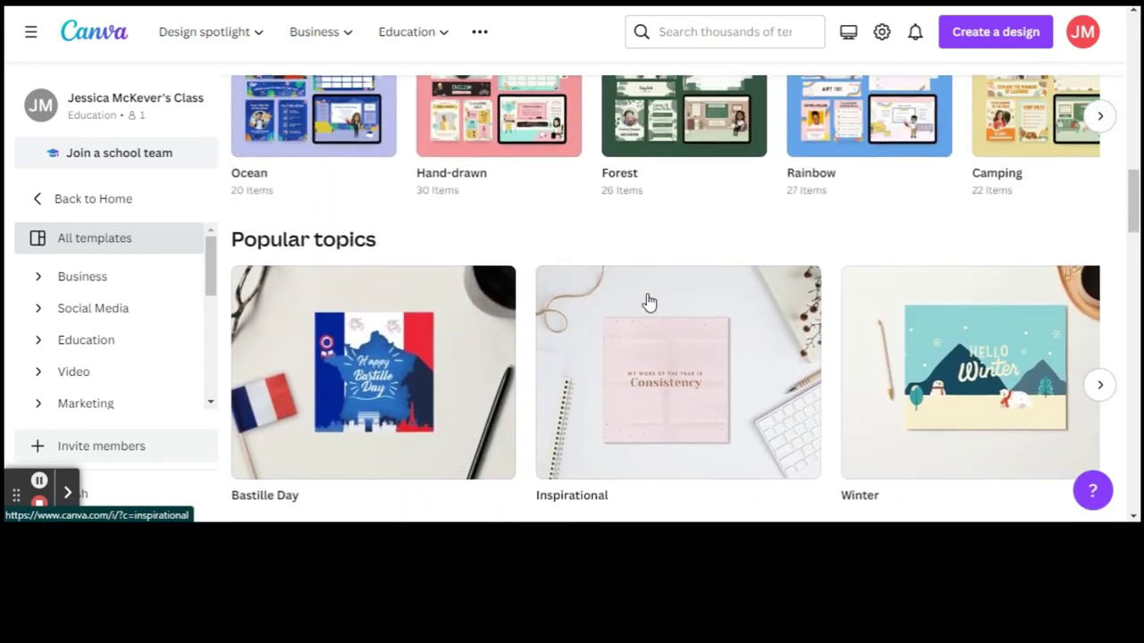
scroll(649, 301, "up", 2)
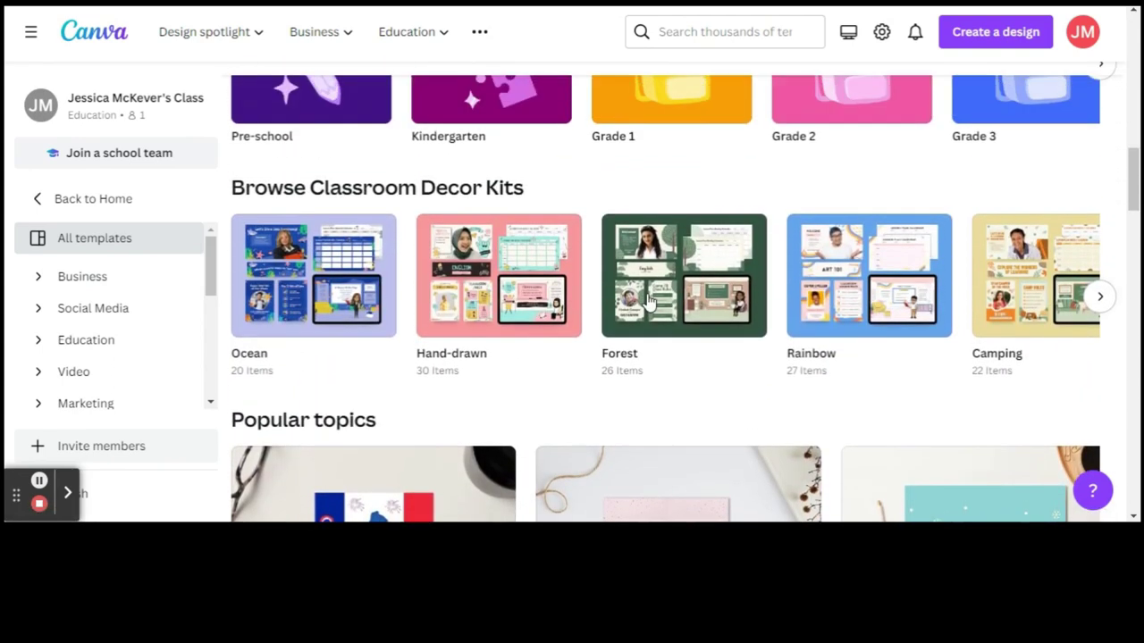
scroll(649, 301, "up", 2)
scroll(648, 301, "up", 8)
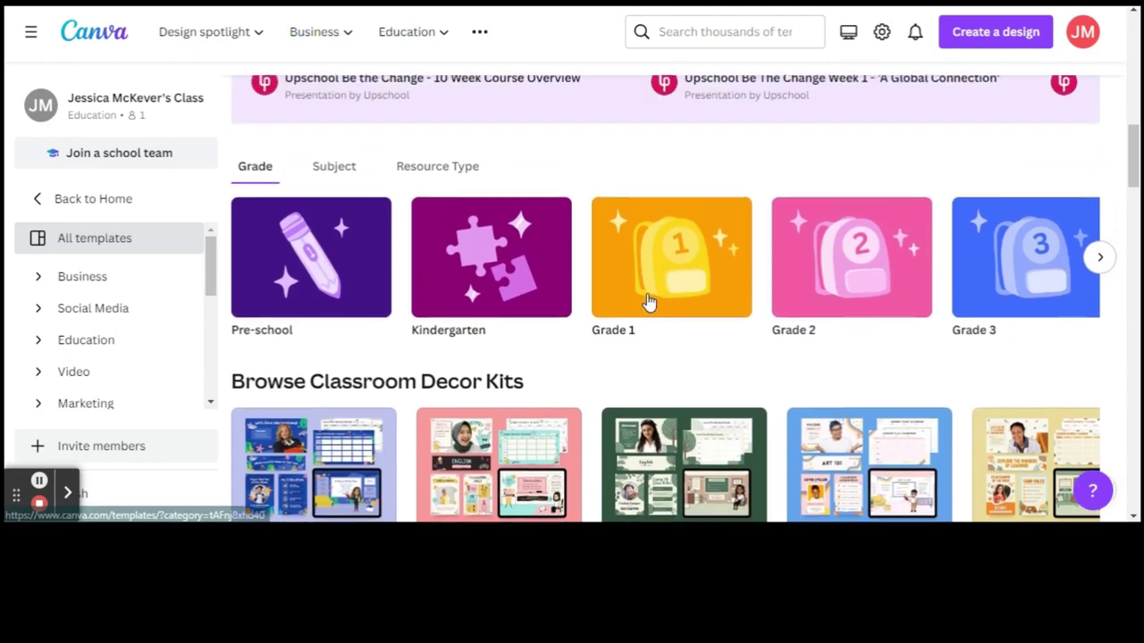
scroll(649, 301, "up", 1)
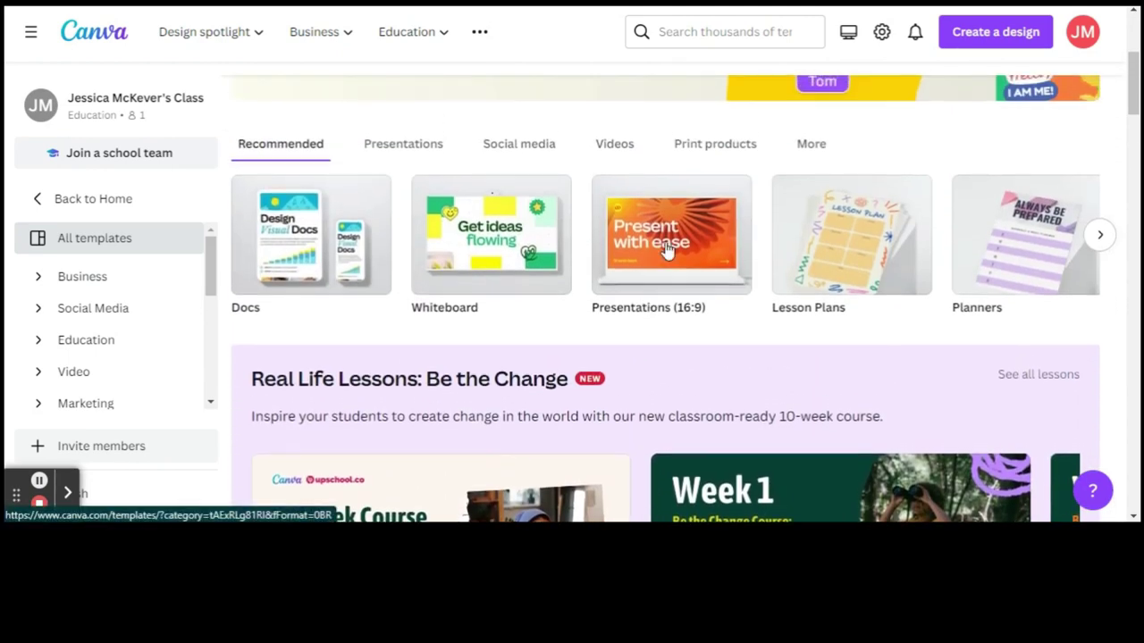
scroll(666, 250, "right", 5)
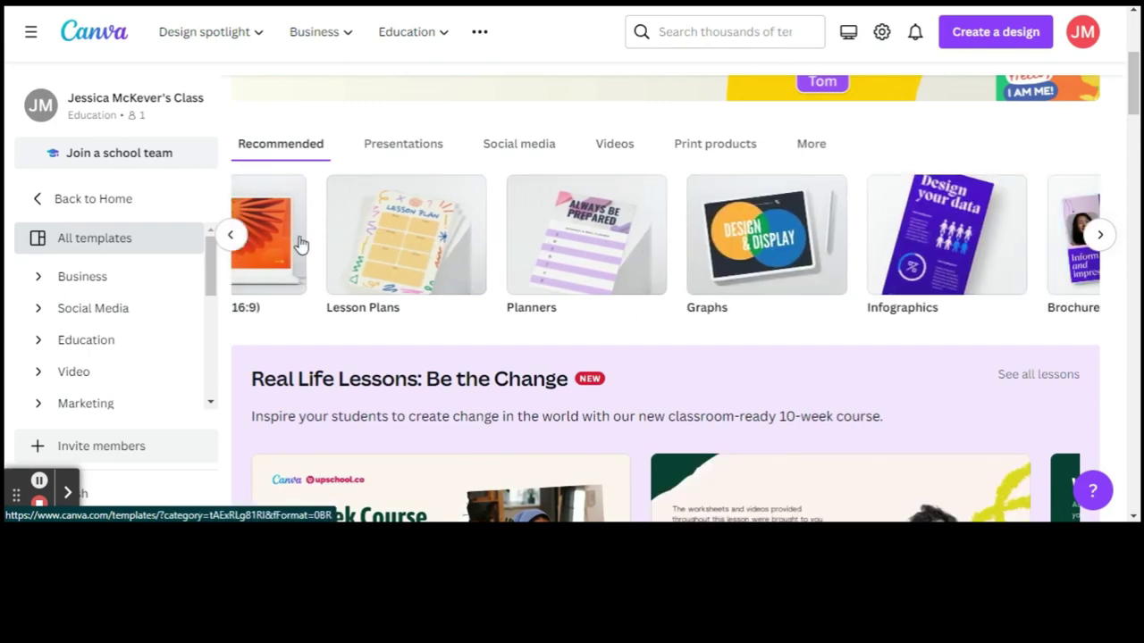
- Open the Colorful Scrapbook class syllabus template from the Presentations (16:9) templates
left_click(301, 244)
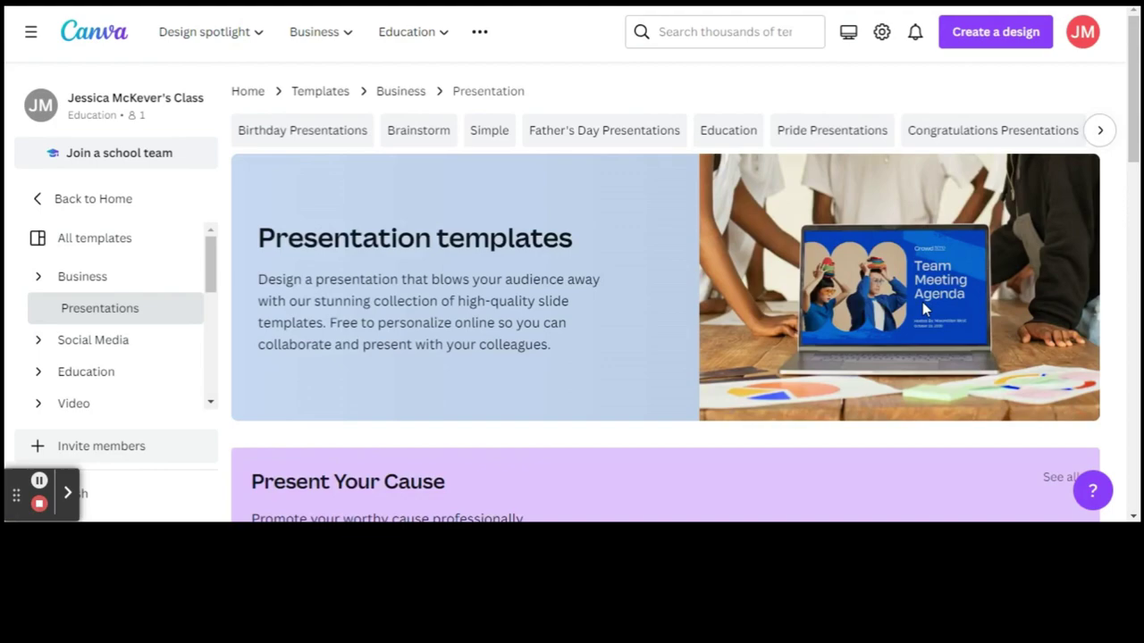
scroll(736, 302, "down", 3)
scroll(736, 302, "up", 3)
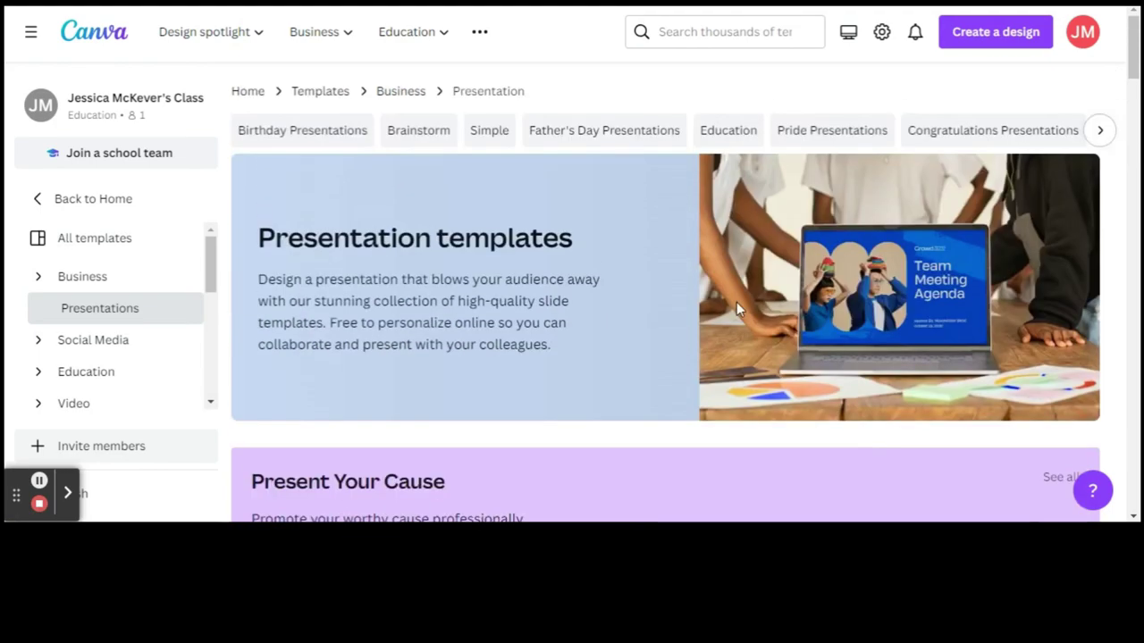
scroll(736, 302, "down", 3)
scroll(736, 306, "down", 5)
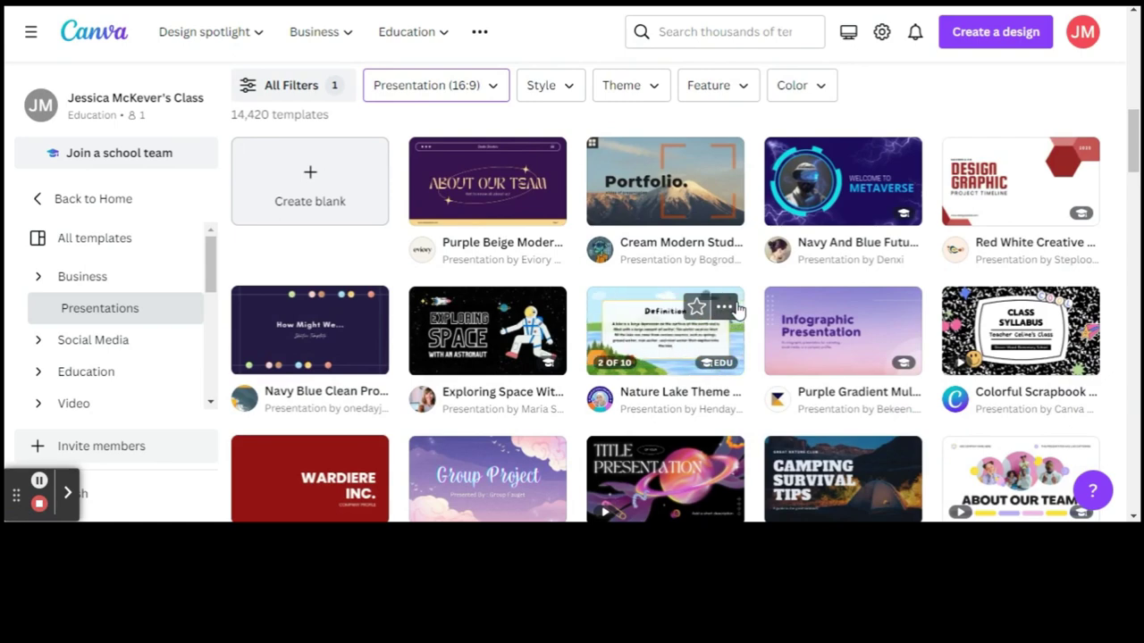
scroll(737, 308, "down", 1)
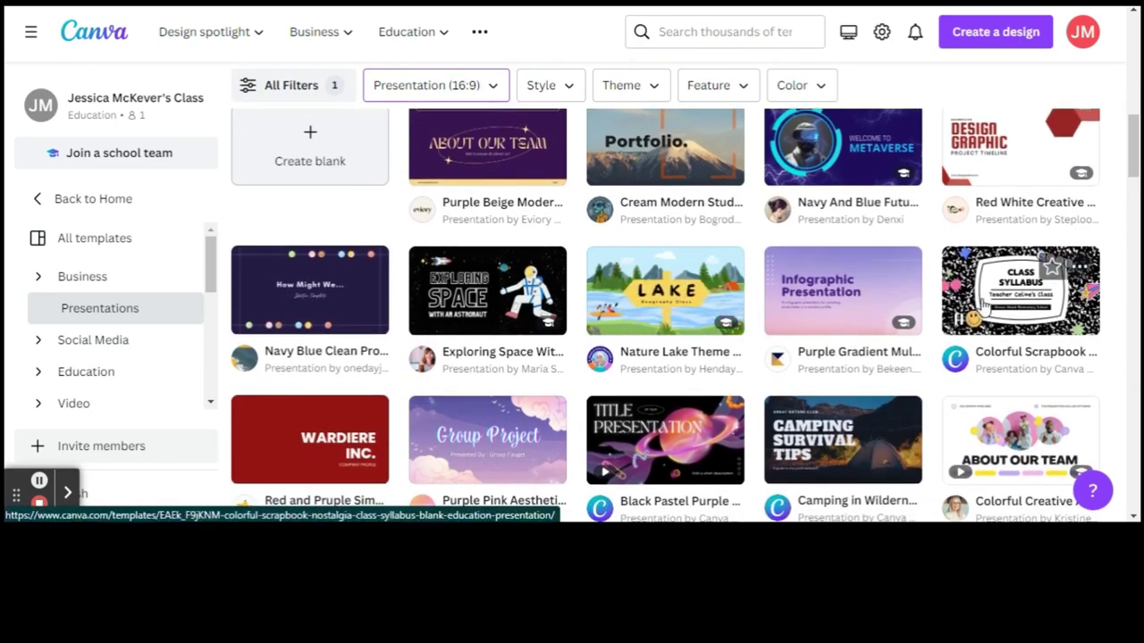
left_click(989, 304)
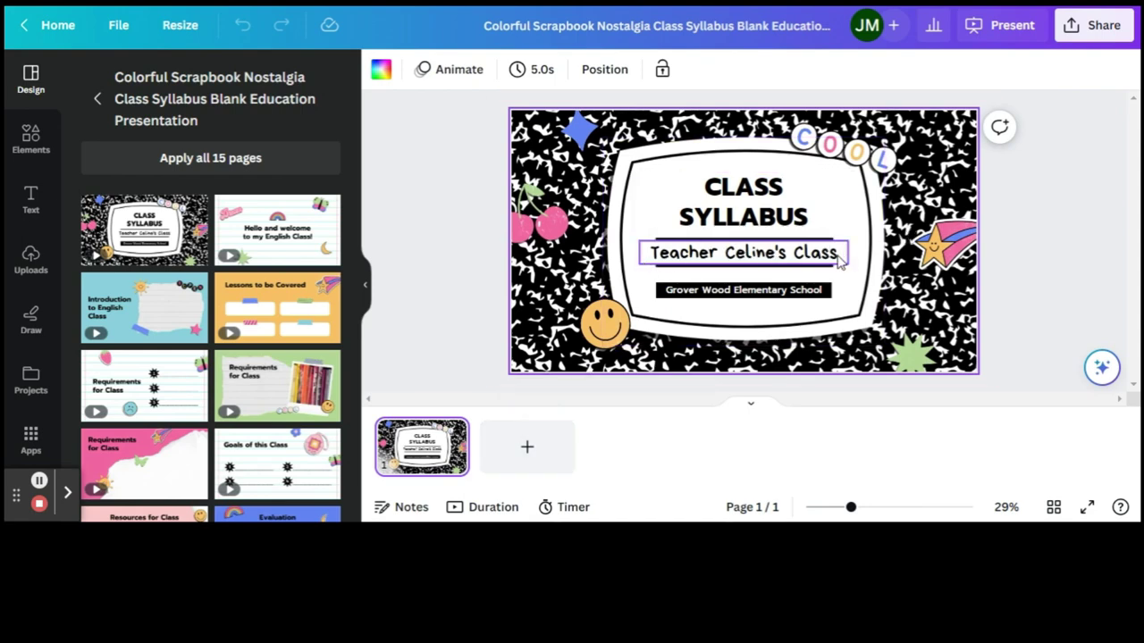
- Replace the name line under CLASS SYLLABUS with the new teacher's name, dropping the trailing 's
left_click(839, 256)
left_click(839, 255)
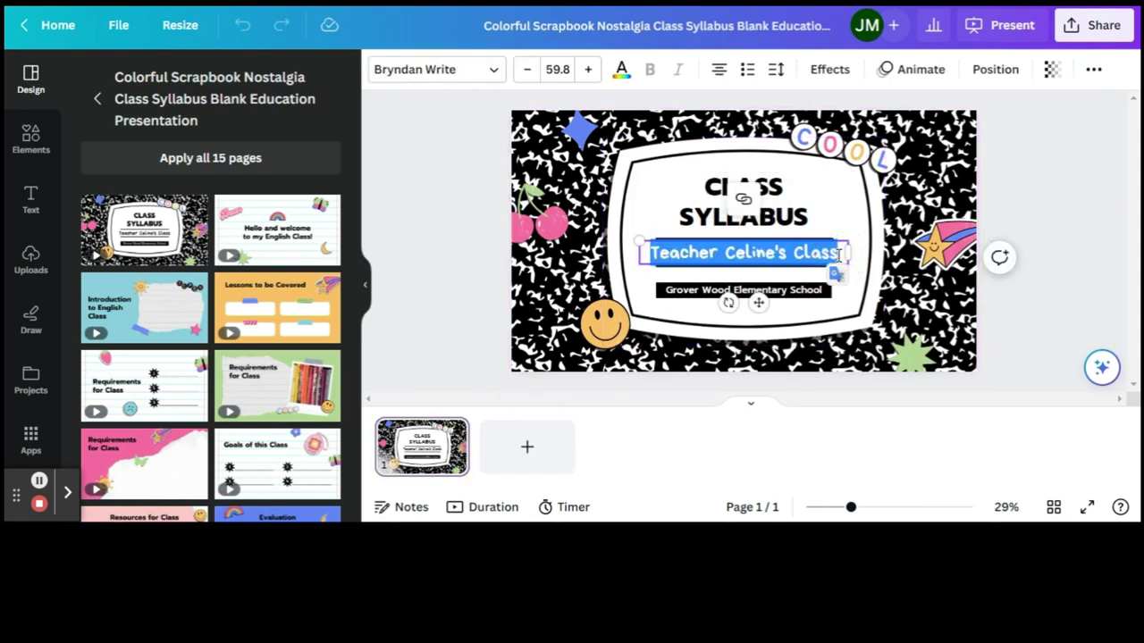
key("BackSpace")
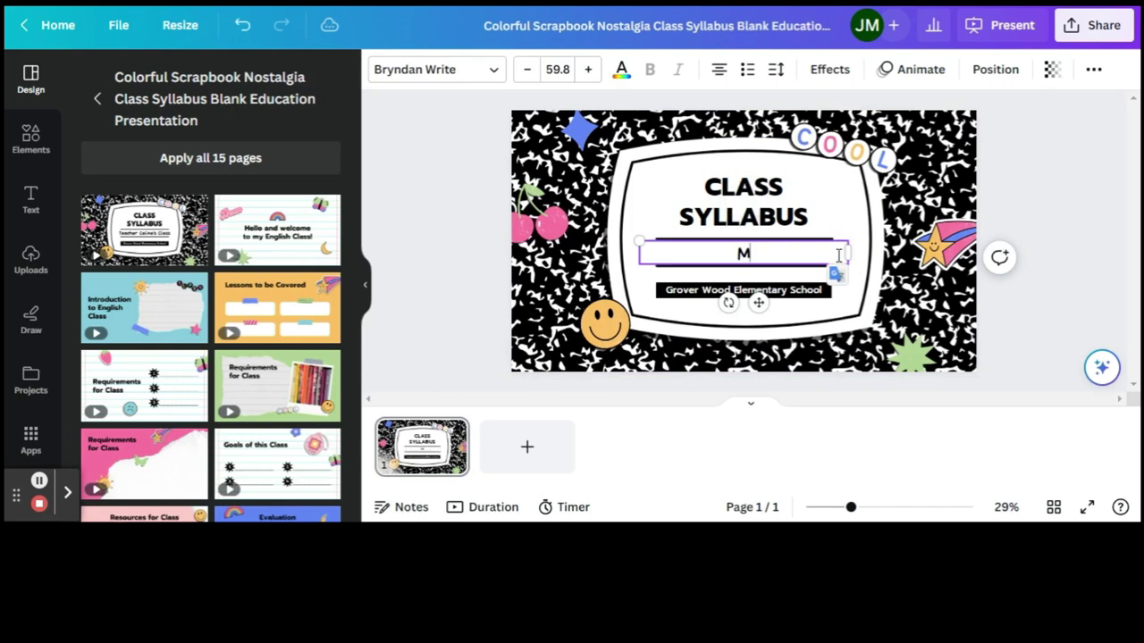
type("Mrs. McK")
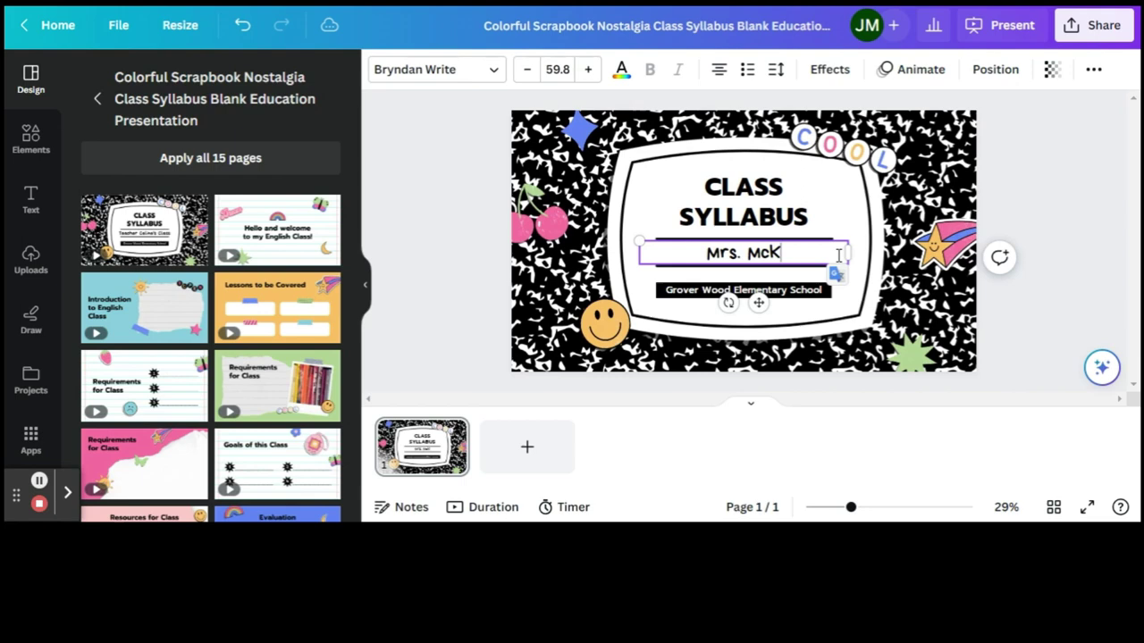
type("ever's")
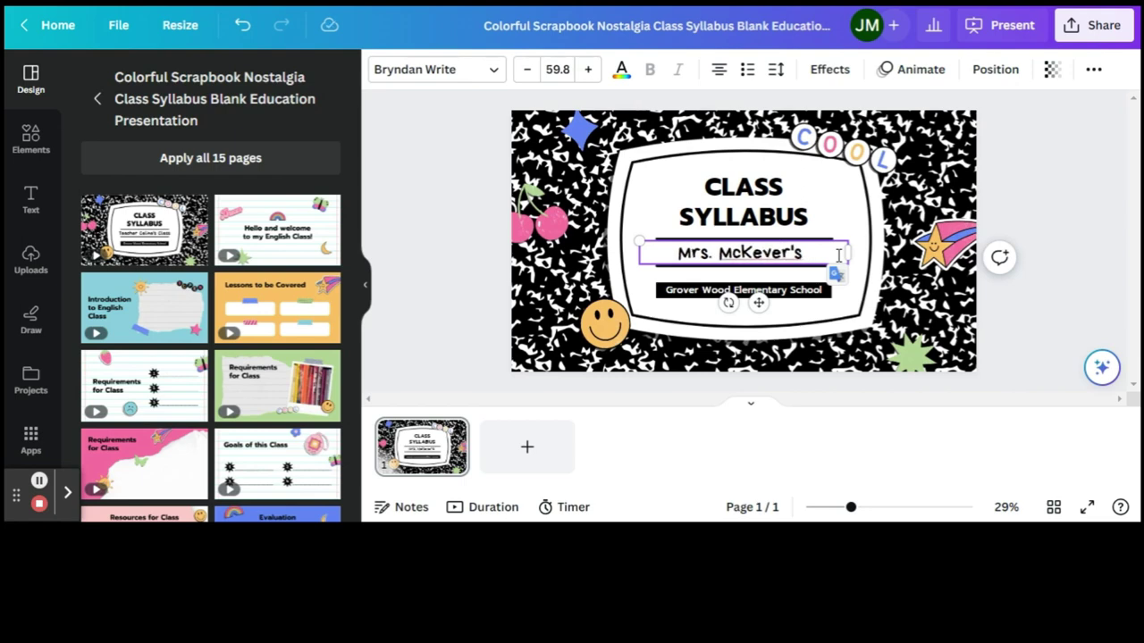
key("BackSpace")
key("BackSpace")
key("BackSpace")
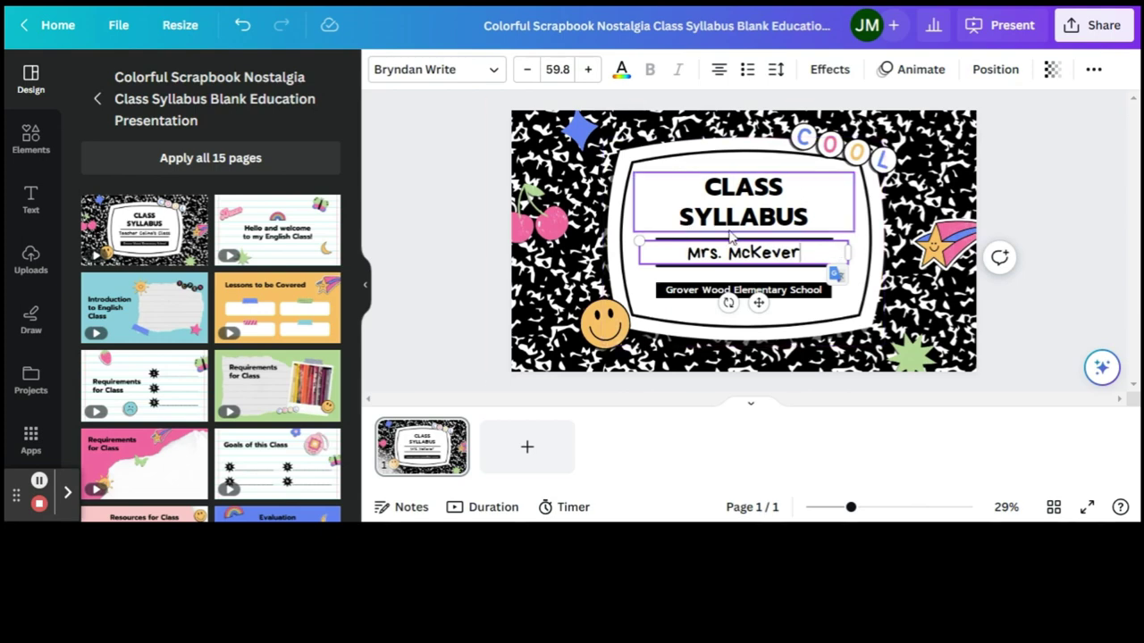
left_click(814, 290)
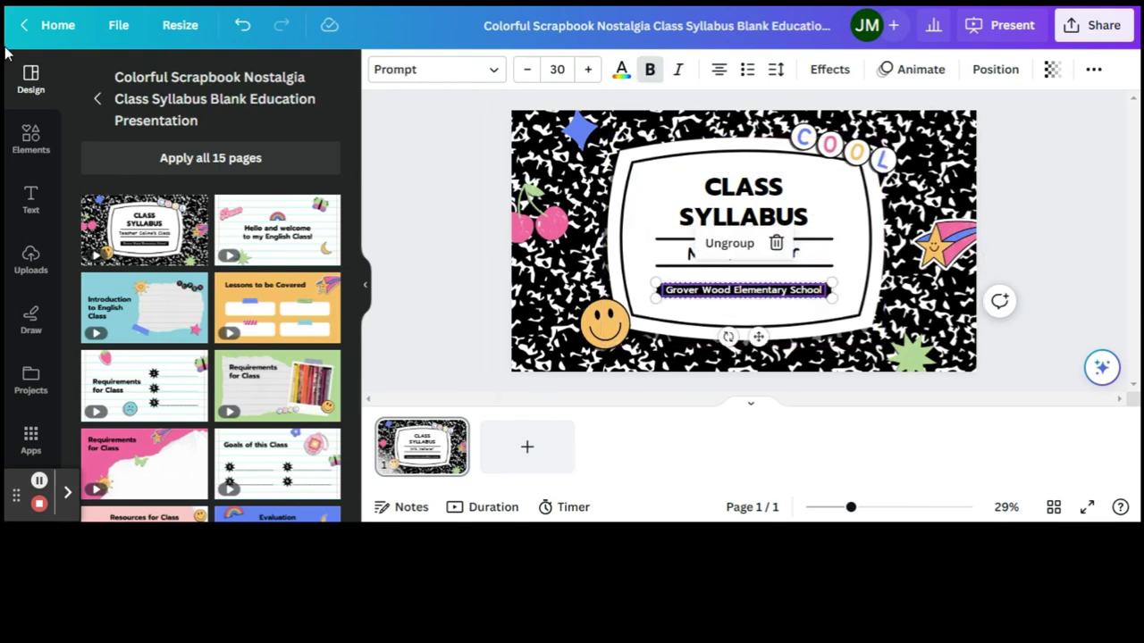
- Apply all 15 syllabus template pages, replacing existing pages, and go to the page 2 welcome slide
left_click(526, 450)
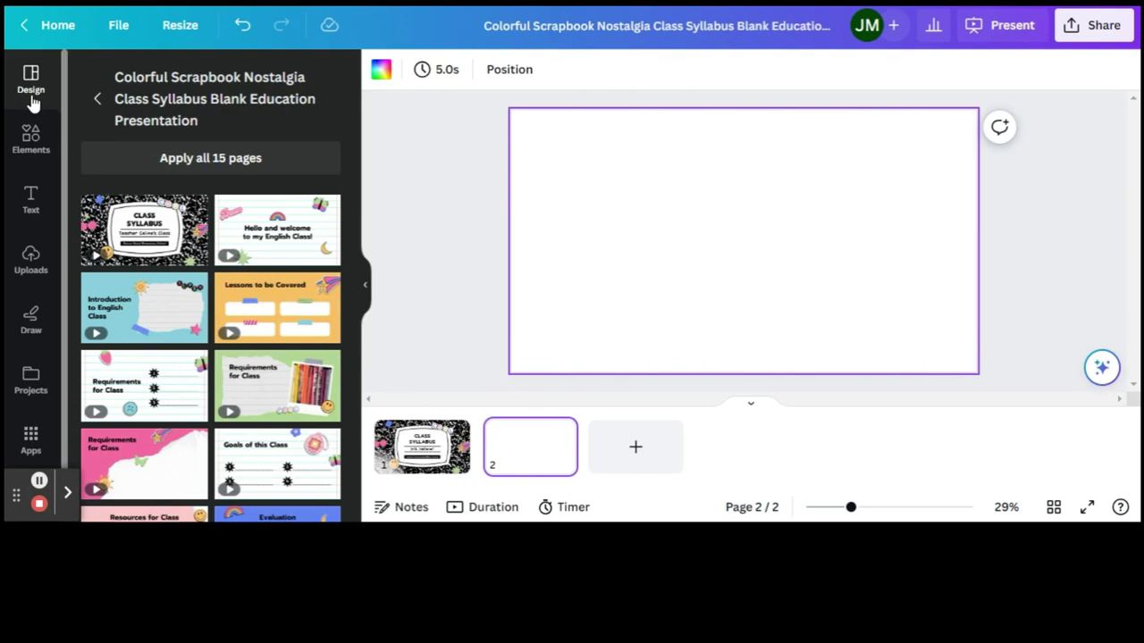
left_click(226, 207)
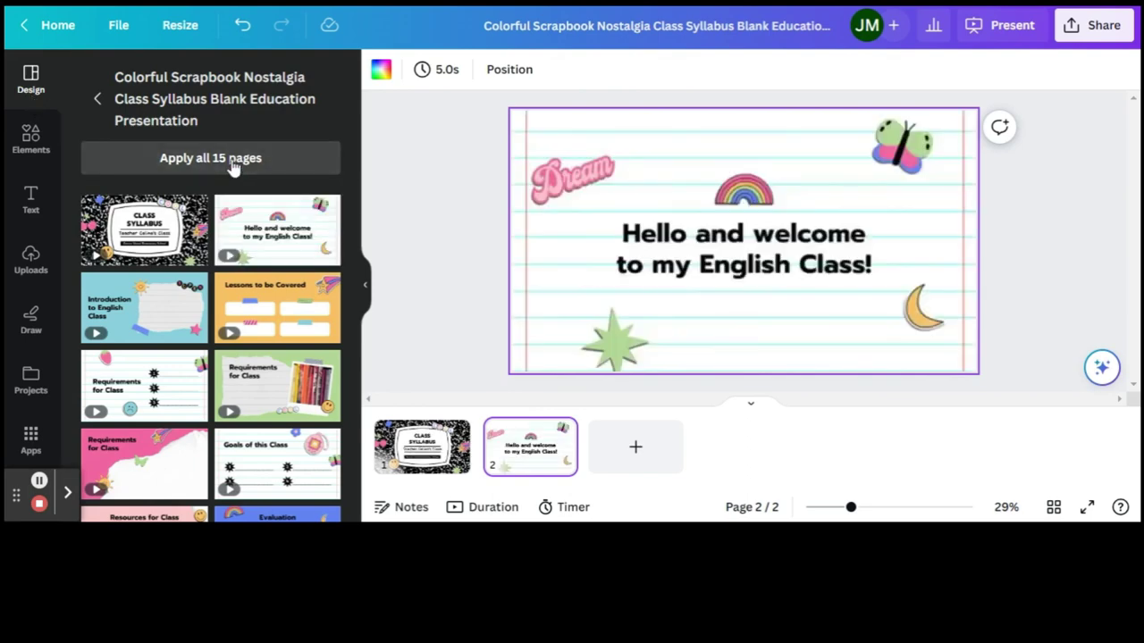
left_click(231, 161)
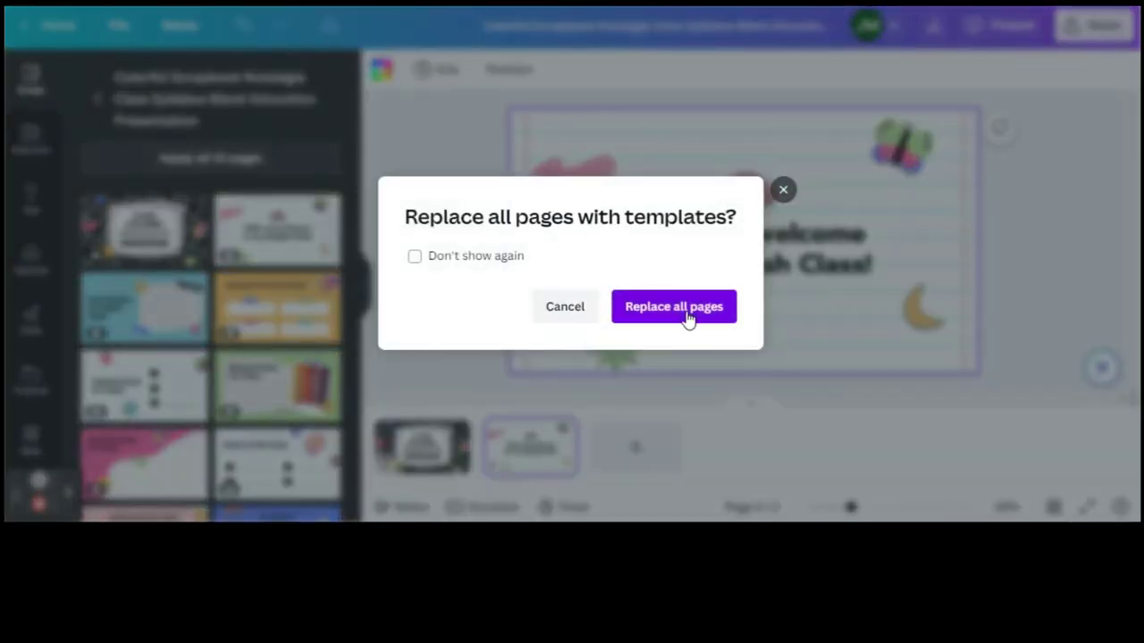
left_click(687, 314)
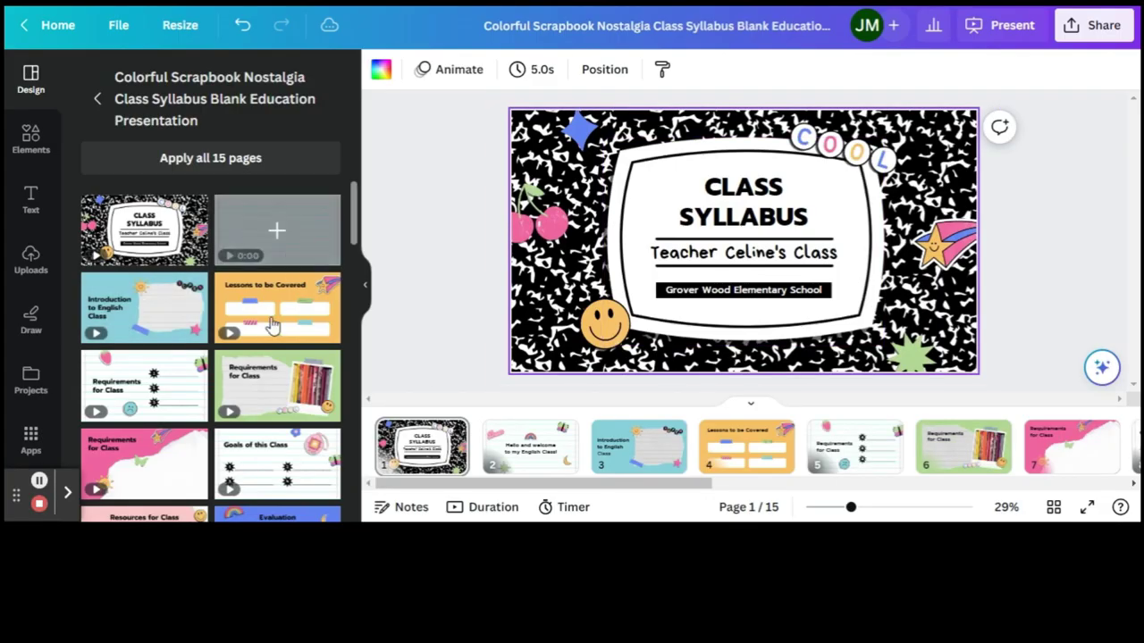
left_click(542, 454)
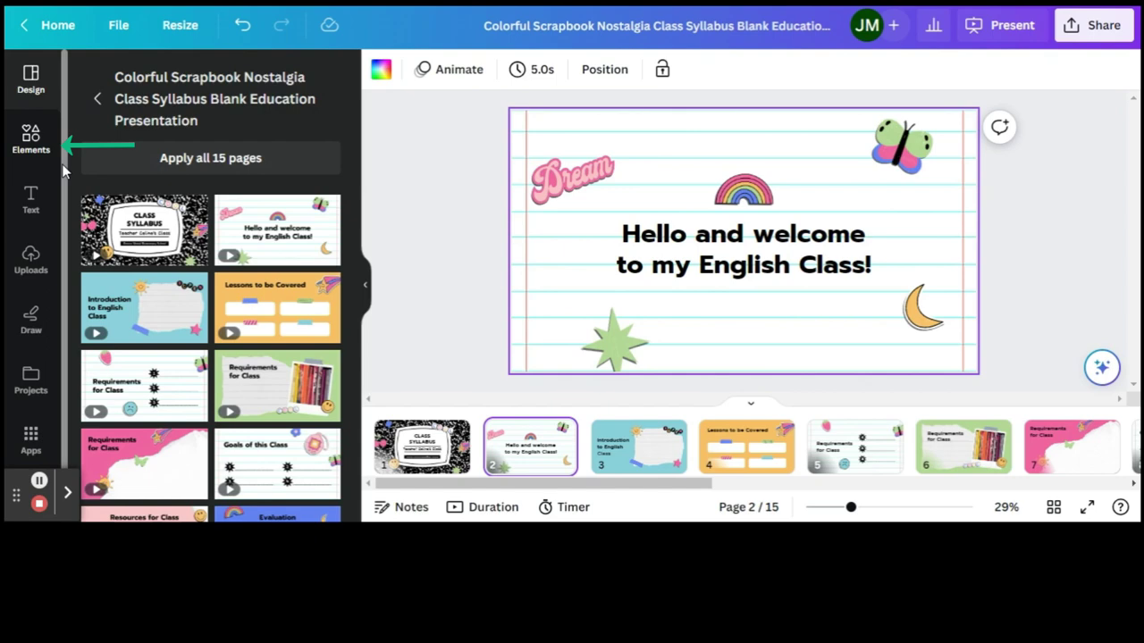
- Open Elements and scroll through its graphics, stickers, photos and themed graphic sets
left_click(32, 141)
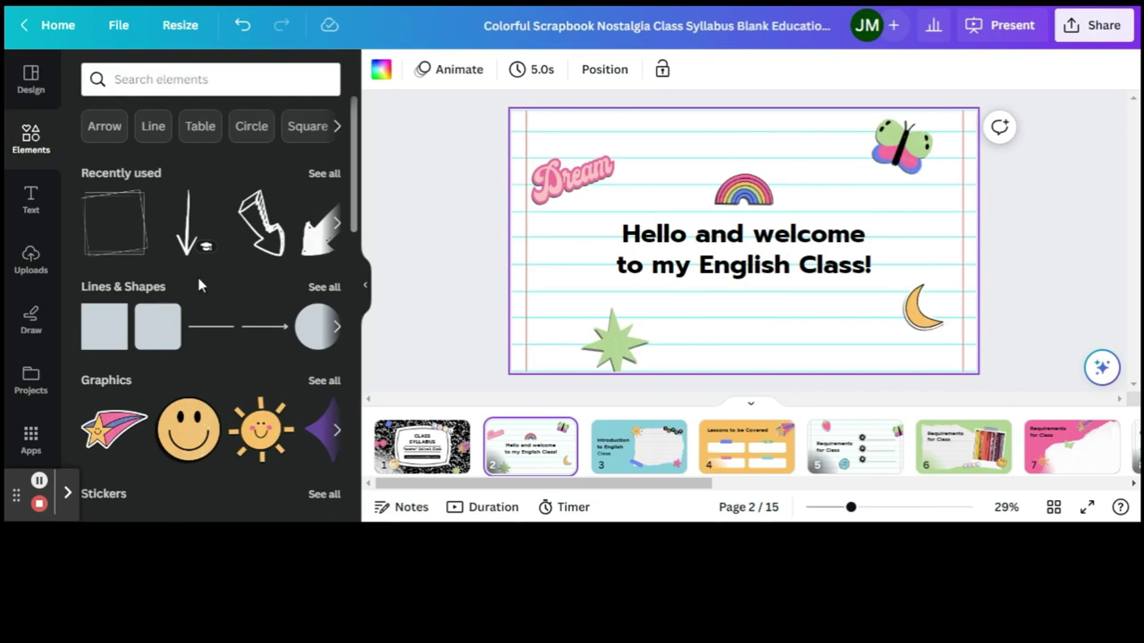
scroll(305, 331, "down", 3)
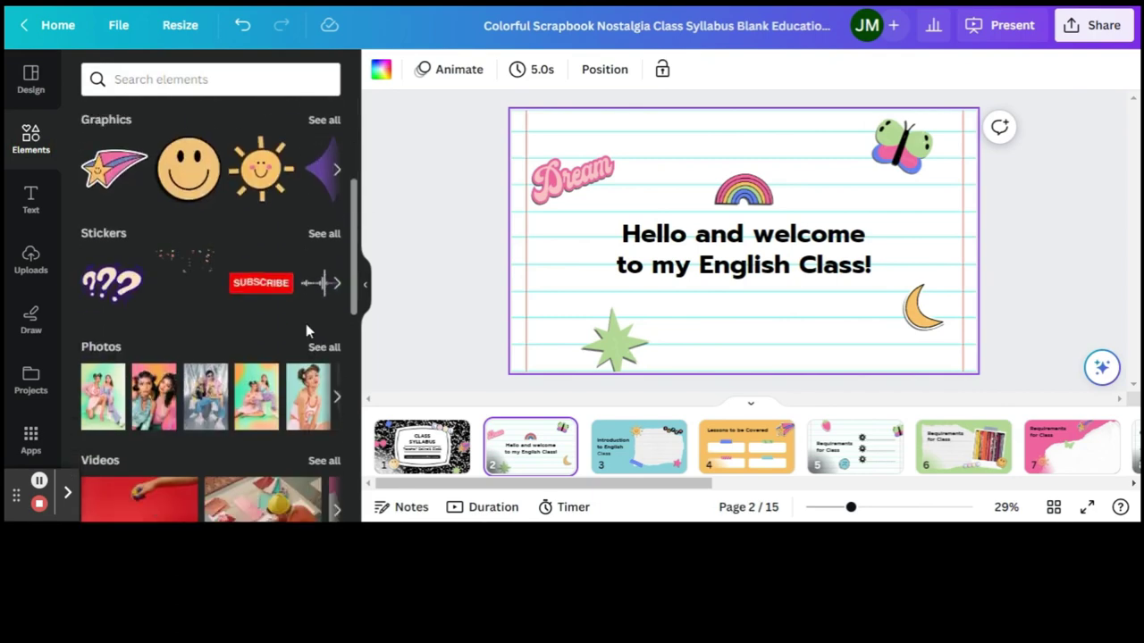
scroll(306, 331, "down", 7)
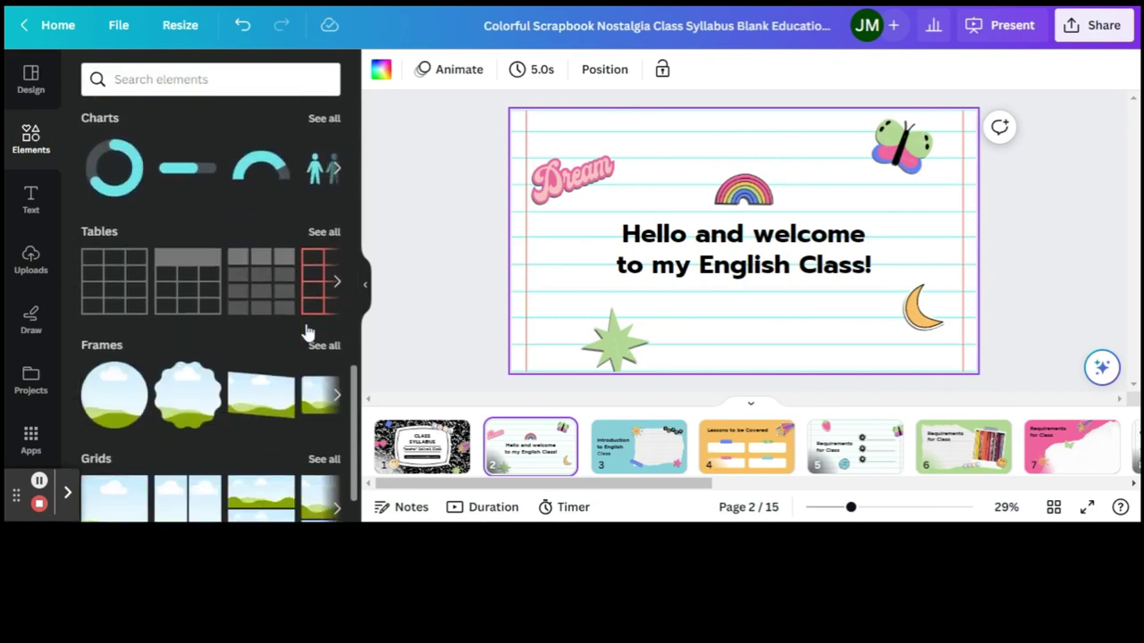
scroll(305, 331, "down", 8)
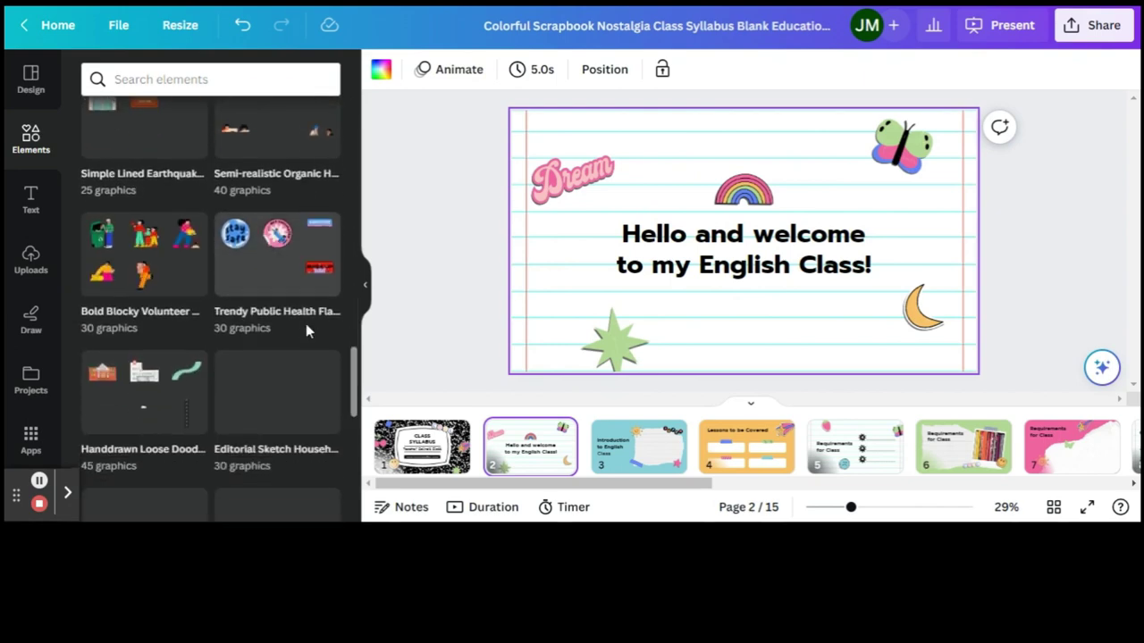
scroll(306, 331, "down", 1)
scroll(305, 331, "up", 2)
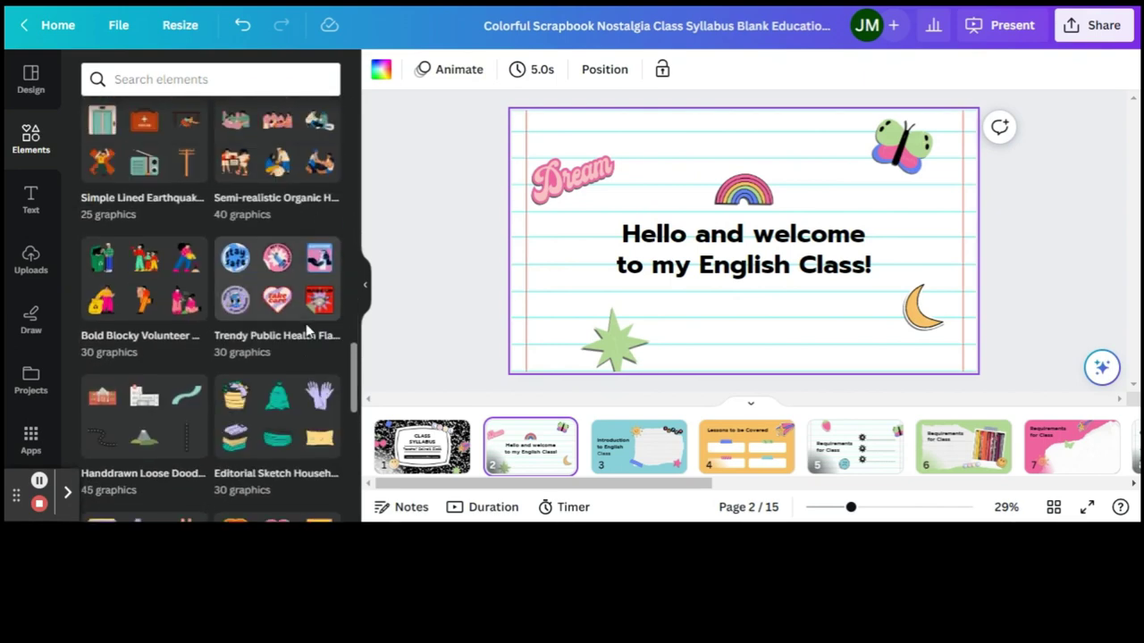
scroll(305, 331, "down", 1)
scroll(306, 331, "down", 1)
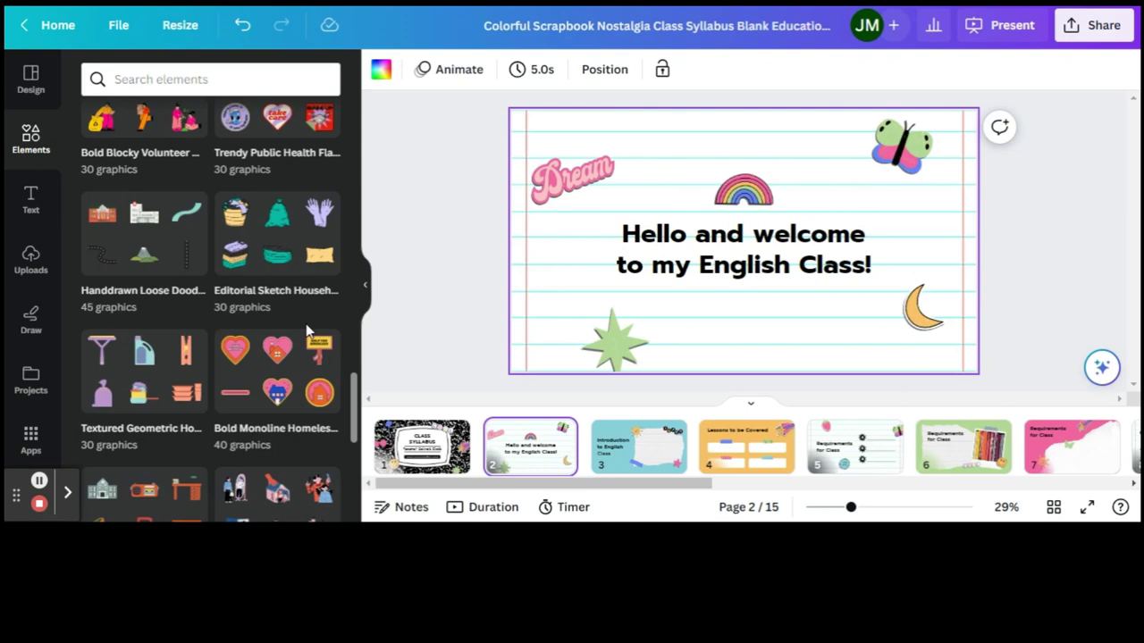
scroll(305, 331, "down", 2)
scroll(307, 330, "up", 10)
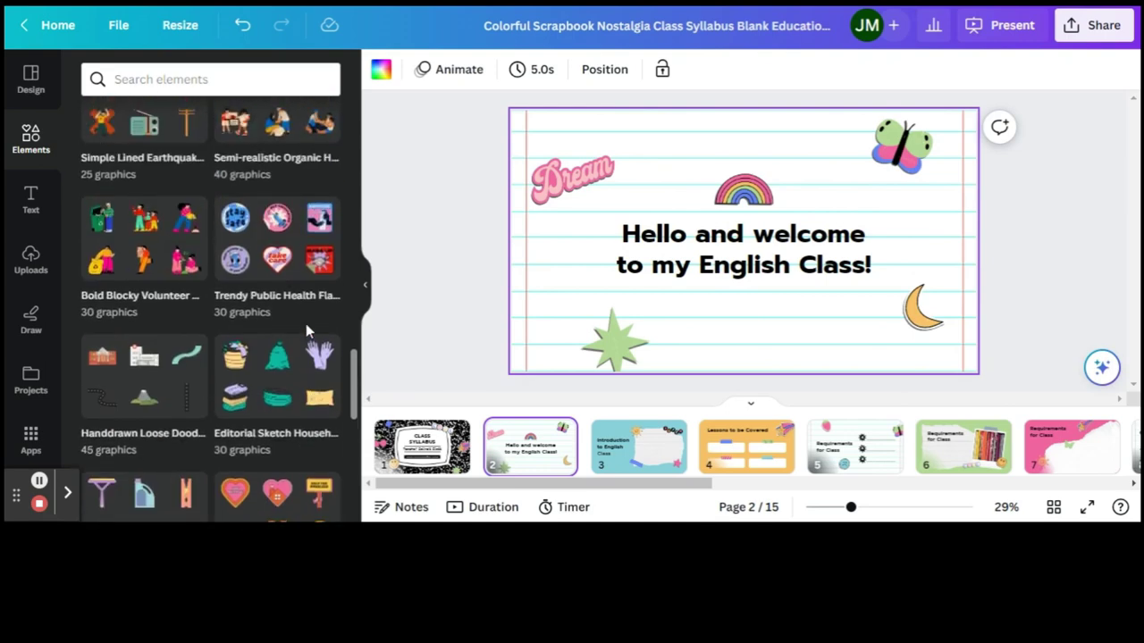
scroll(306, 330, "up", 6)
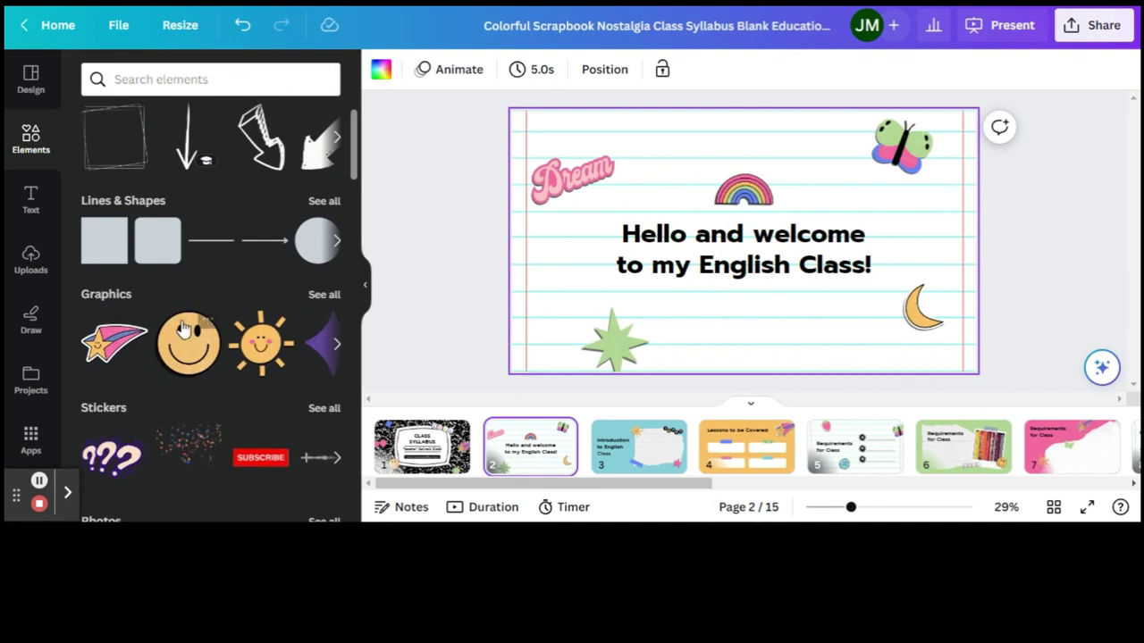
- Add a smiley graphic to the welcome slide, placed right of the rainbow and resized
left_click(189, 346)
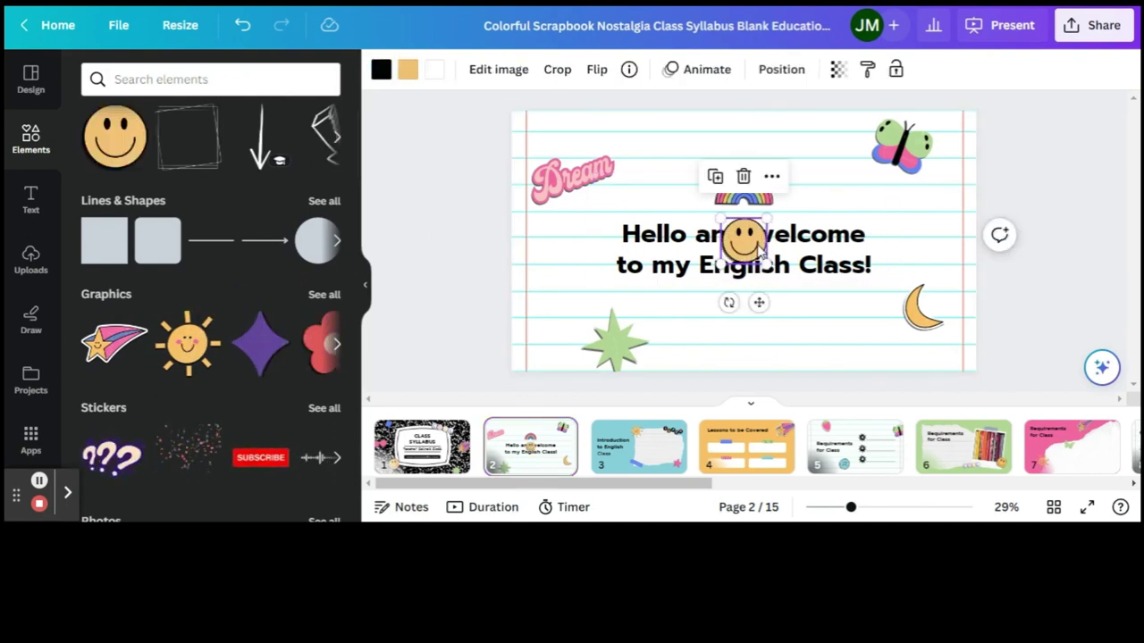
left_click_drag(760, 255, 858, 190)
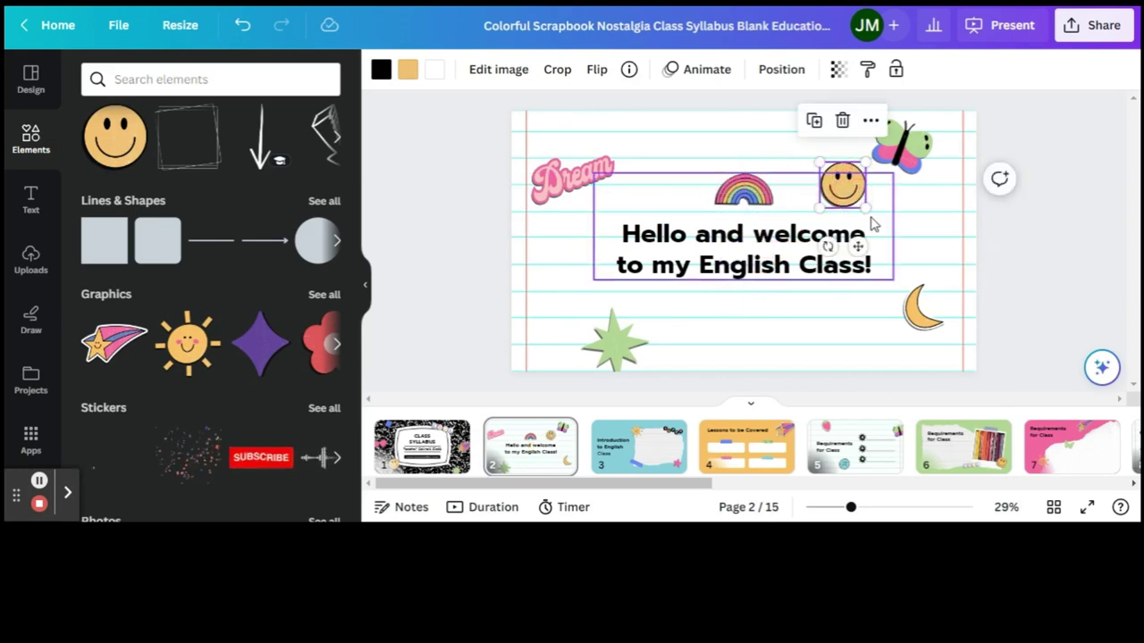
mouse_move(865, 208)
left_mouse_down()
mouse_move(917, 258)
mouse_move(849, 193)
left_mouse_up()
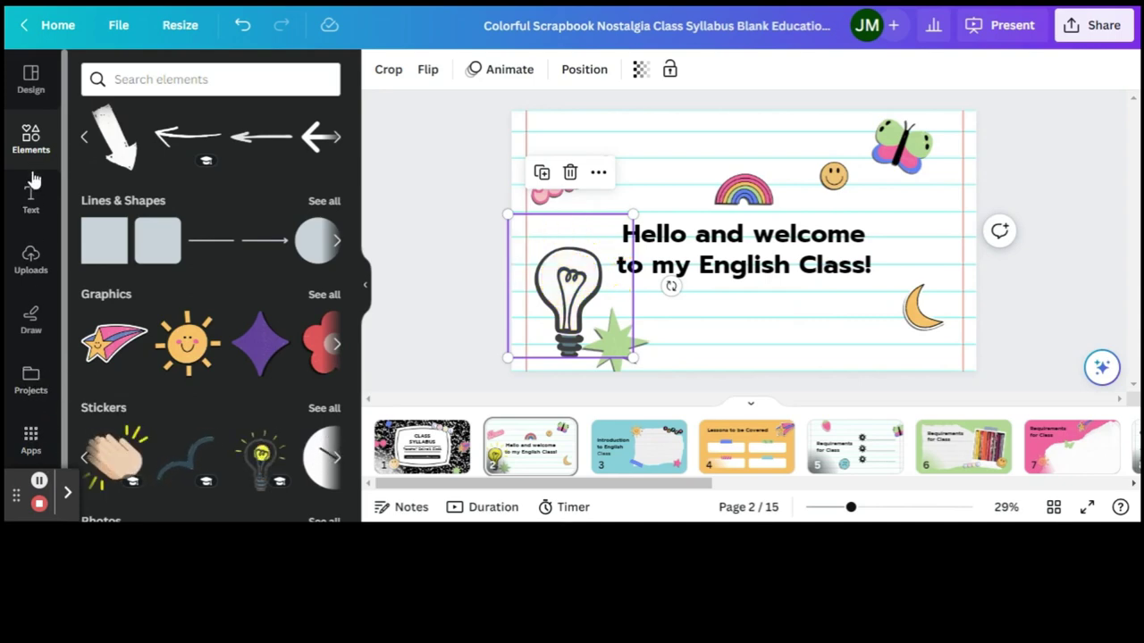
- Delete the 'Introduction to English Class' heading from page 3
left_click(32, 283)
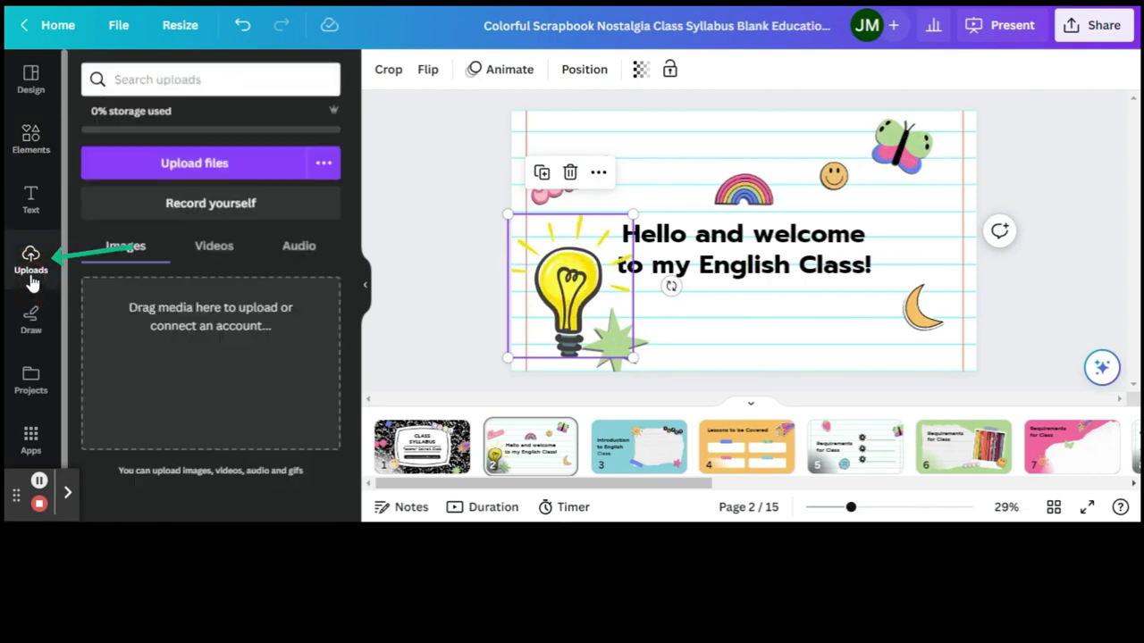
left_click(646, 458)
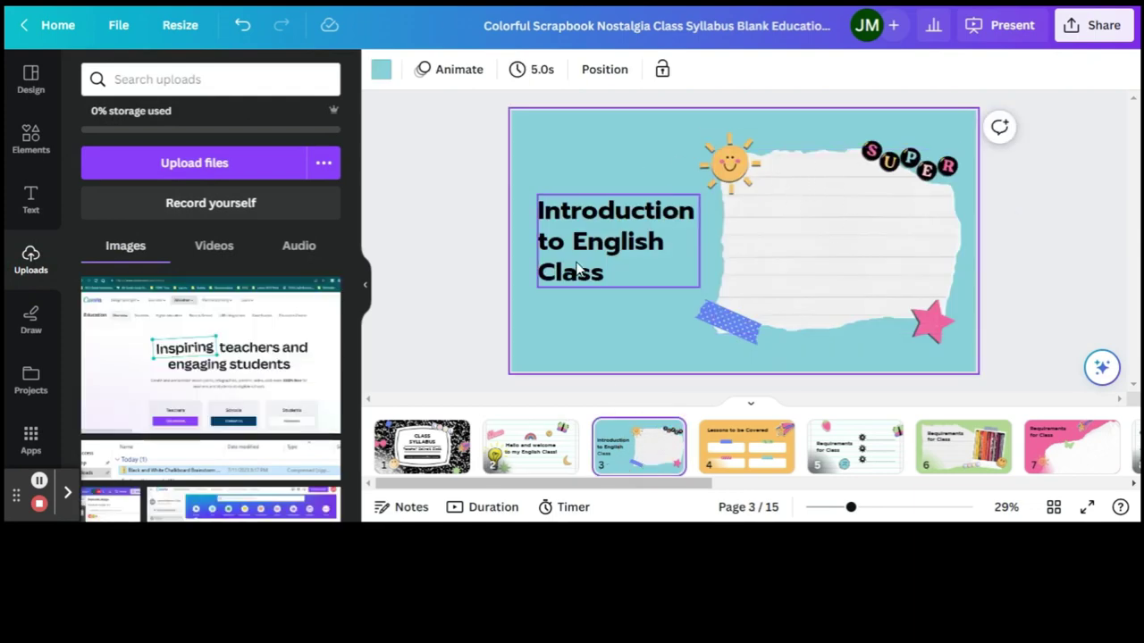
left_click(593, 216)
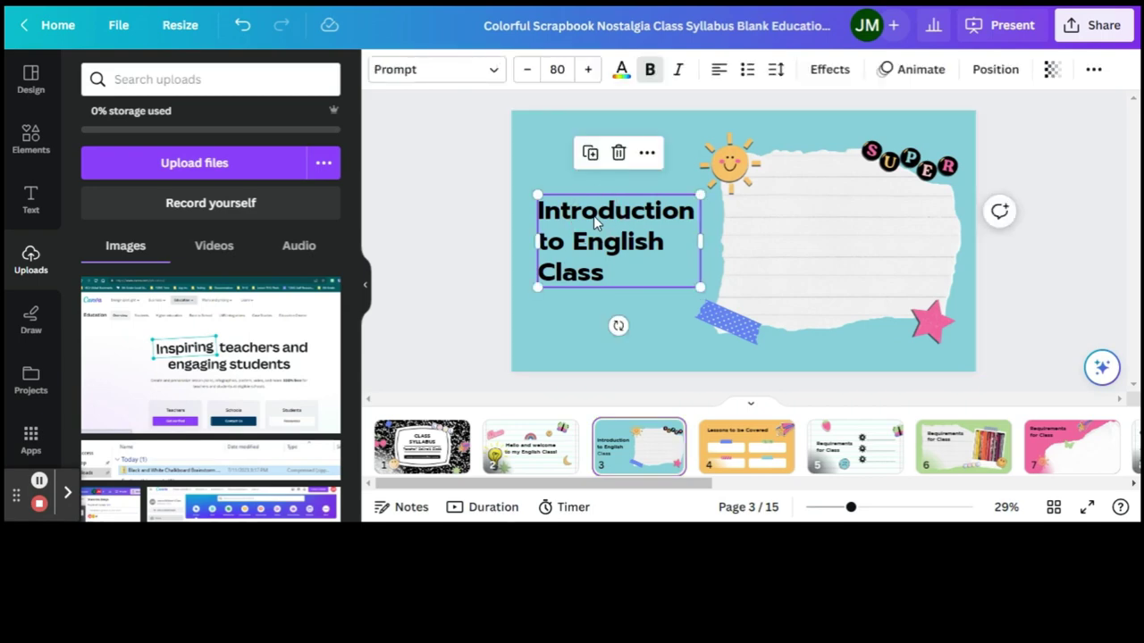
left_click(619, 153)
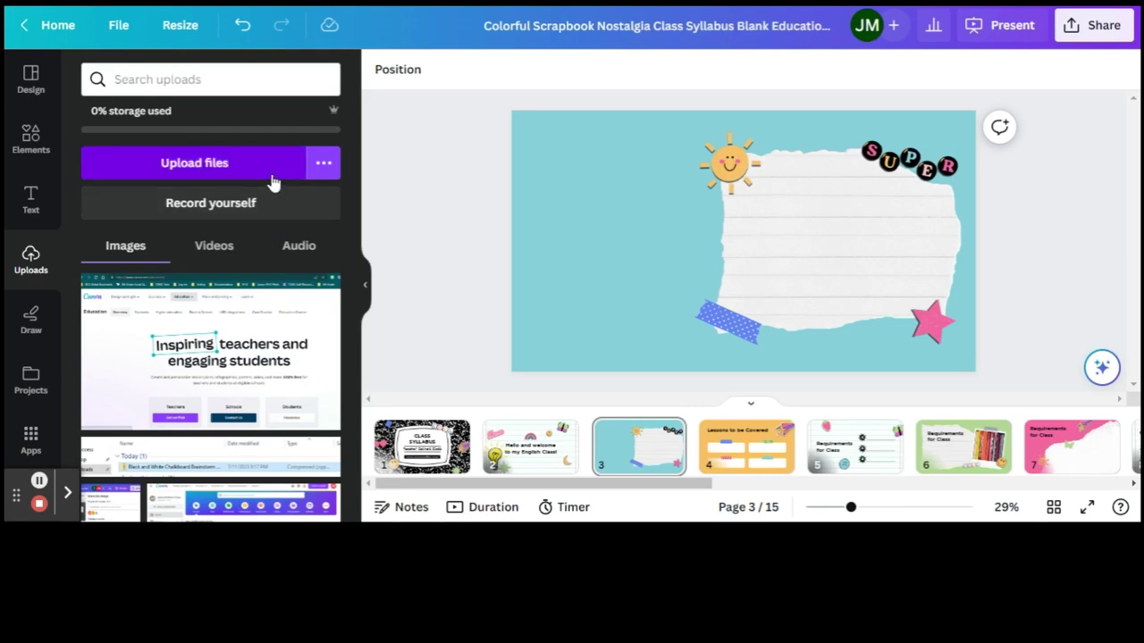
- Place the 'Inspiring teachers and engaging students' screenshot on page 3 and stretch it across most of the slide
scroll(201, 402, "down", 5)
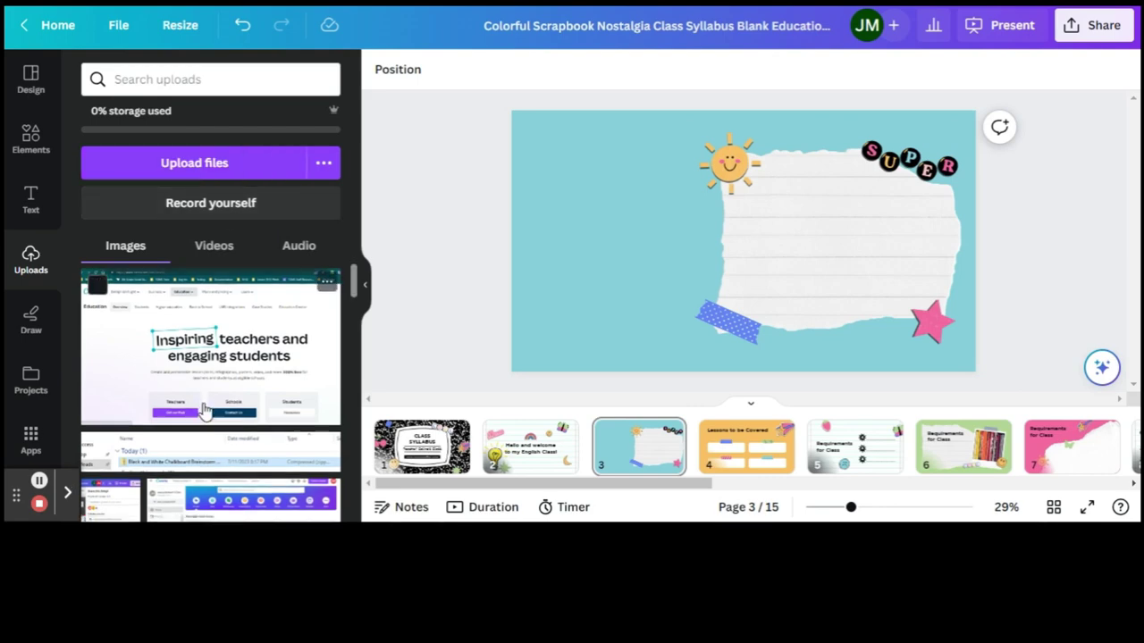
scroll(204, 409, "up", 5)
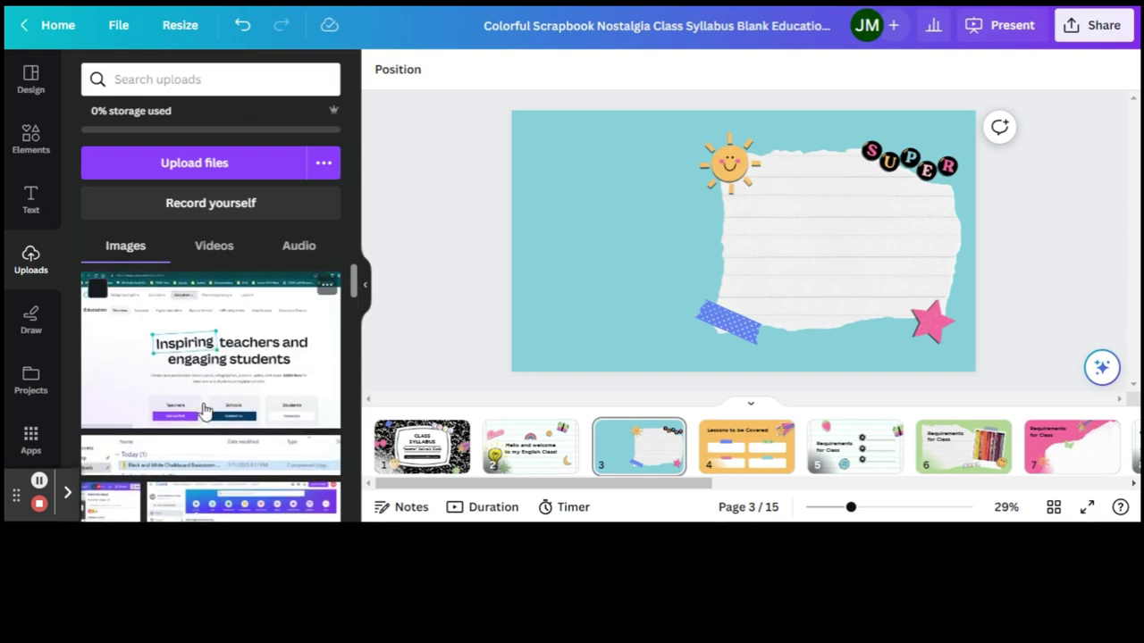
left_click(204, 409)
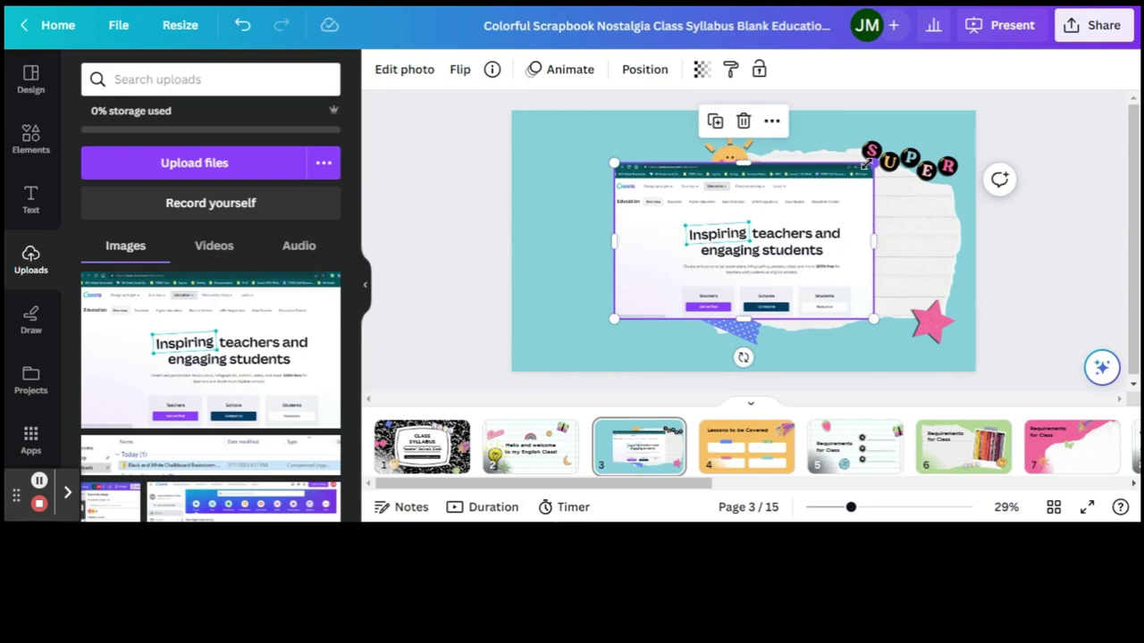
left_click_drag(872, 165, 948, 117)
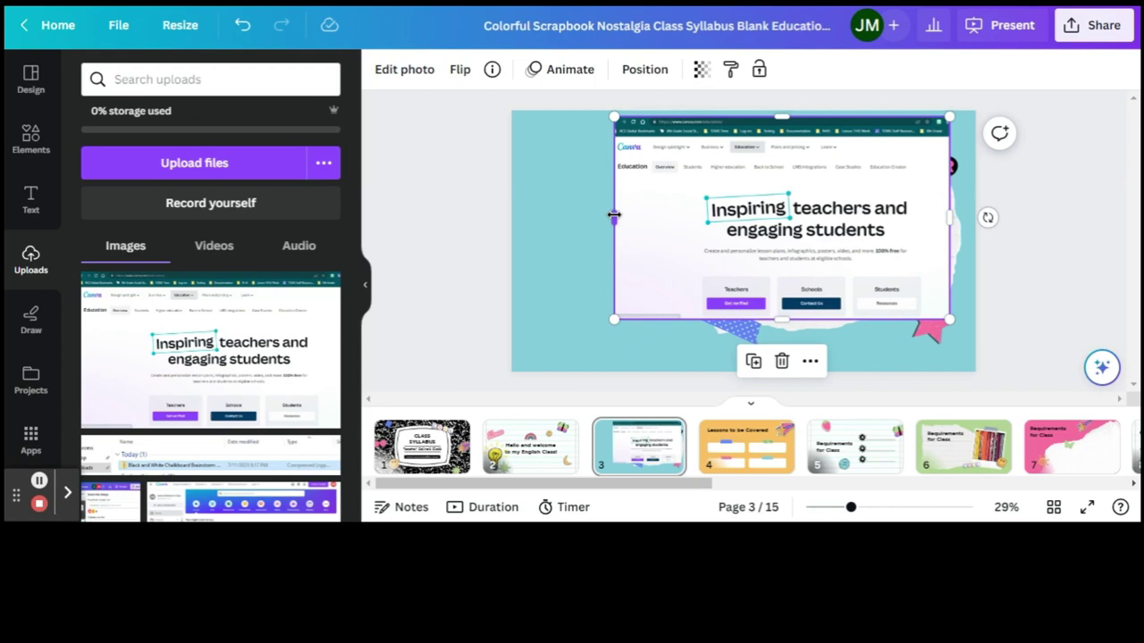
left_click_drag(615, 217, 548, 217)
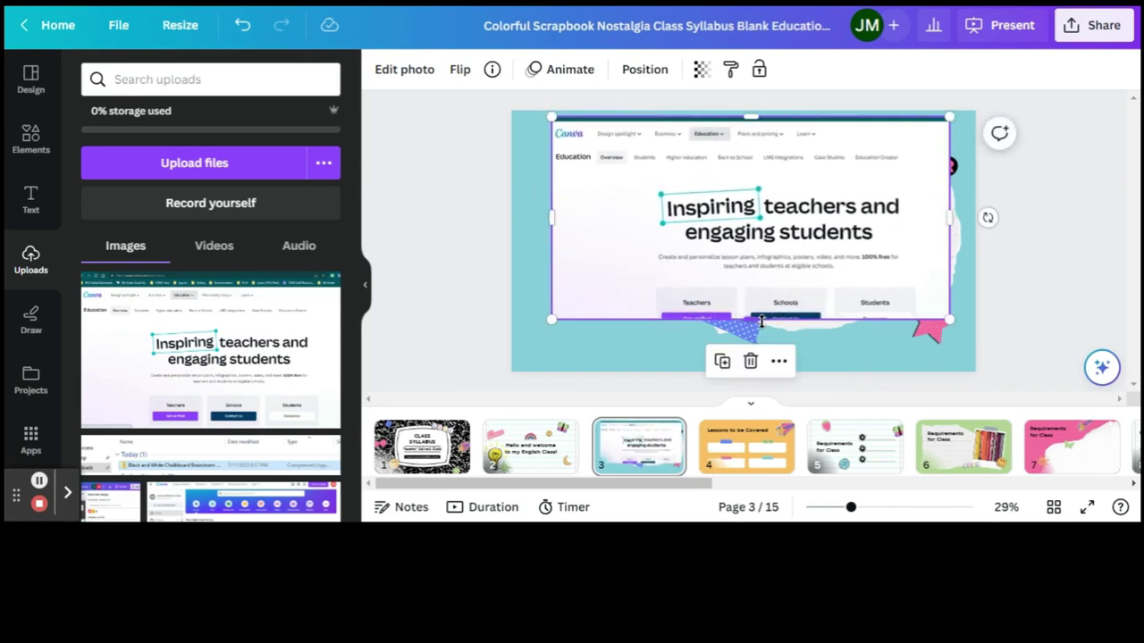
left_click_drag(760, 329, 756, 373)
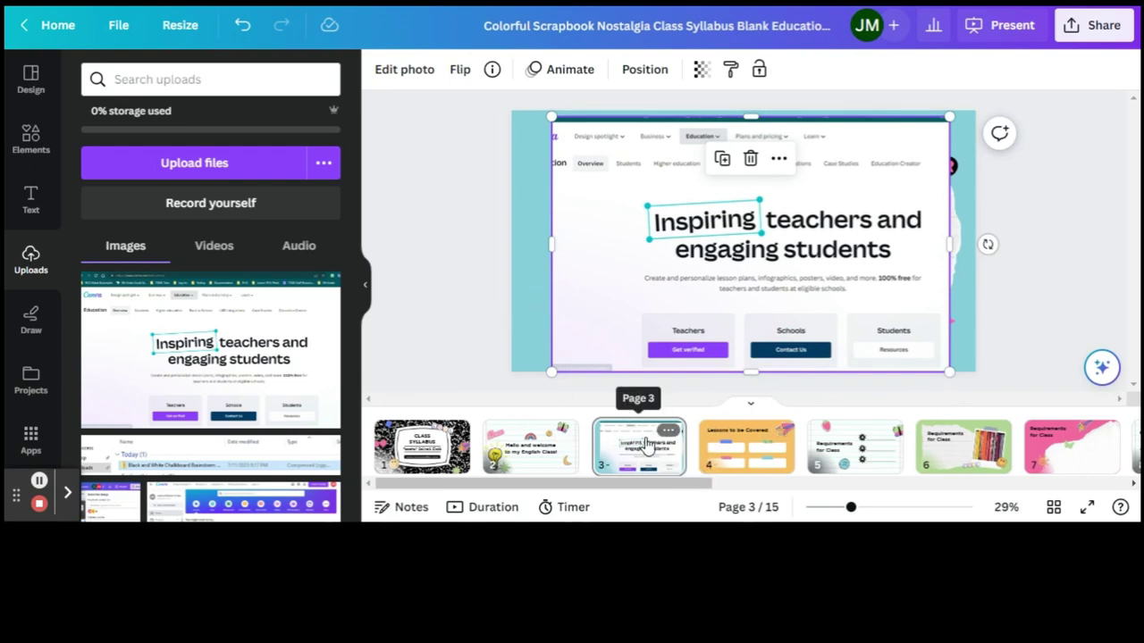
- Switch to page 4, Lessons to be Covered, and browse the Apps library's popular apps, including YouTube
left_click(729, 458)
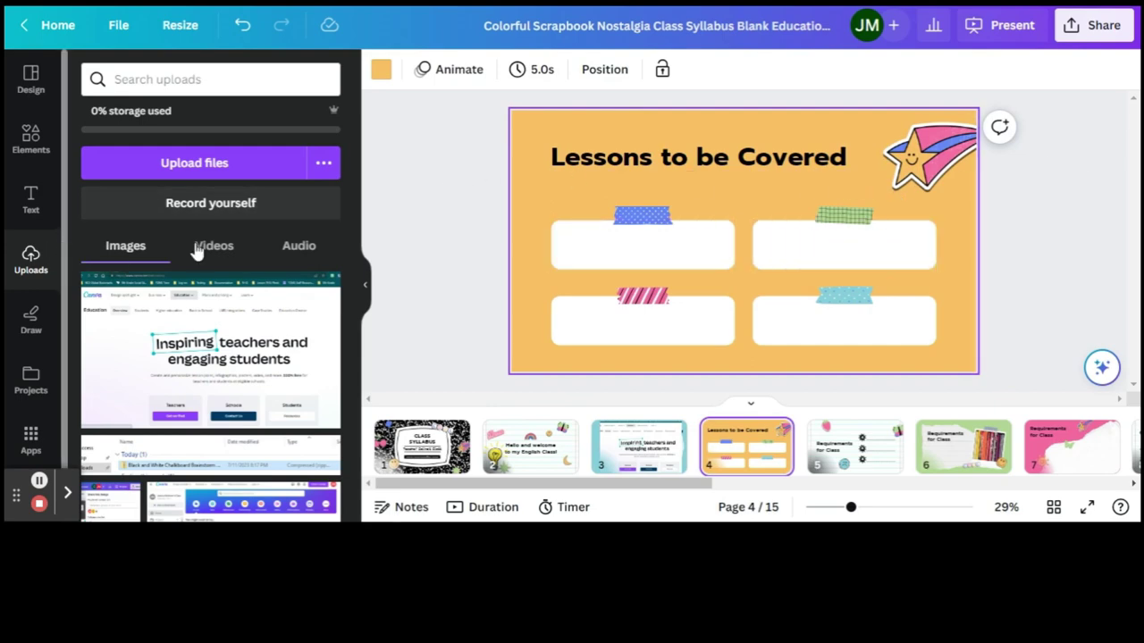
left_click(67, 202)
scroll(67, 202, "down", 1)
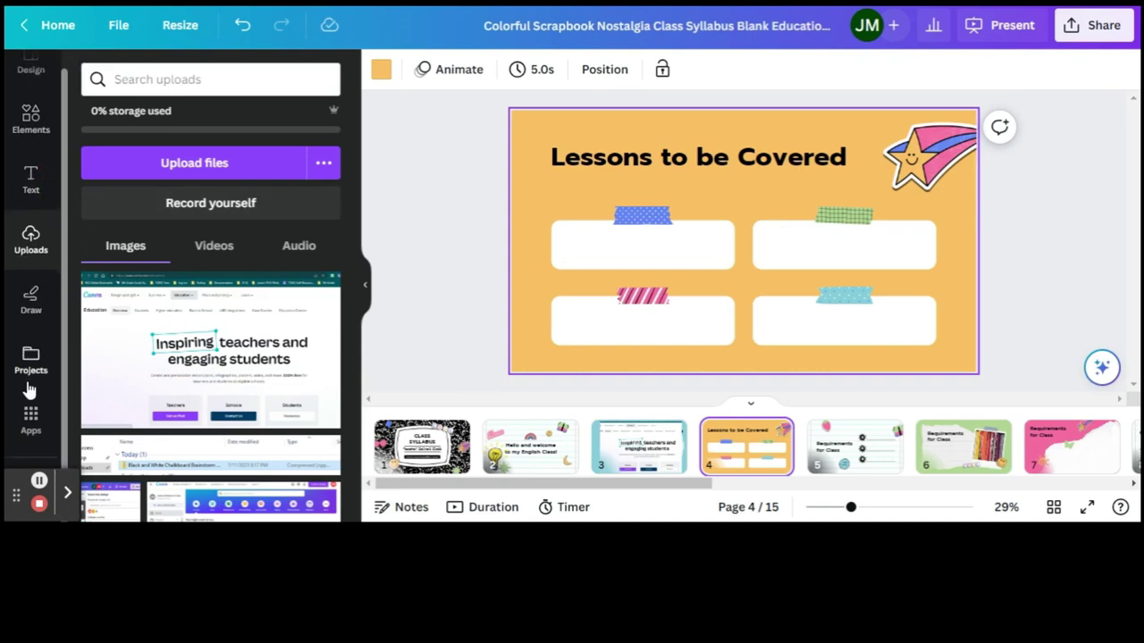
left_click(33, 416)
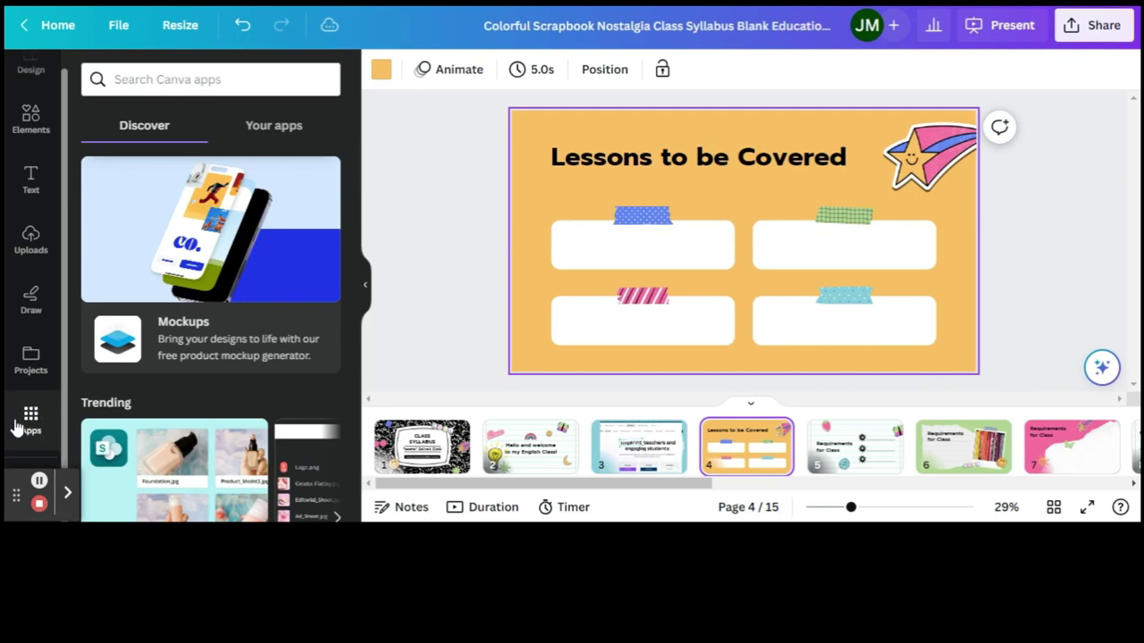
scroll(188, 407, "down", 1)
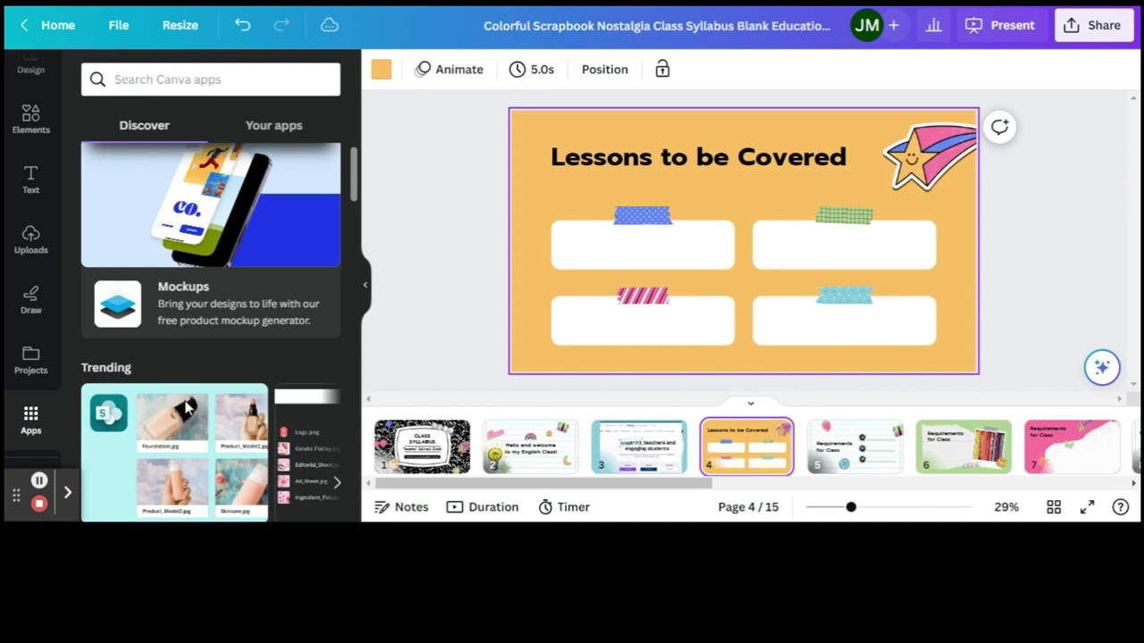
scroll(186, 408, "down", 5)
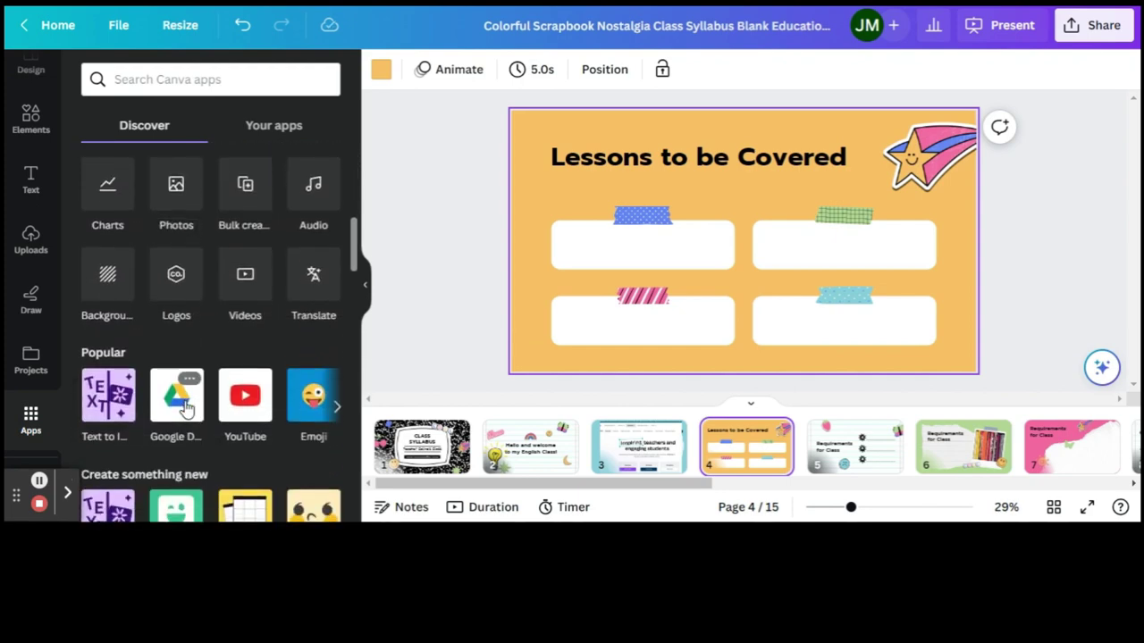
scroll(186, 407, "down", 2)
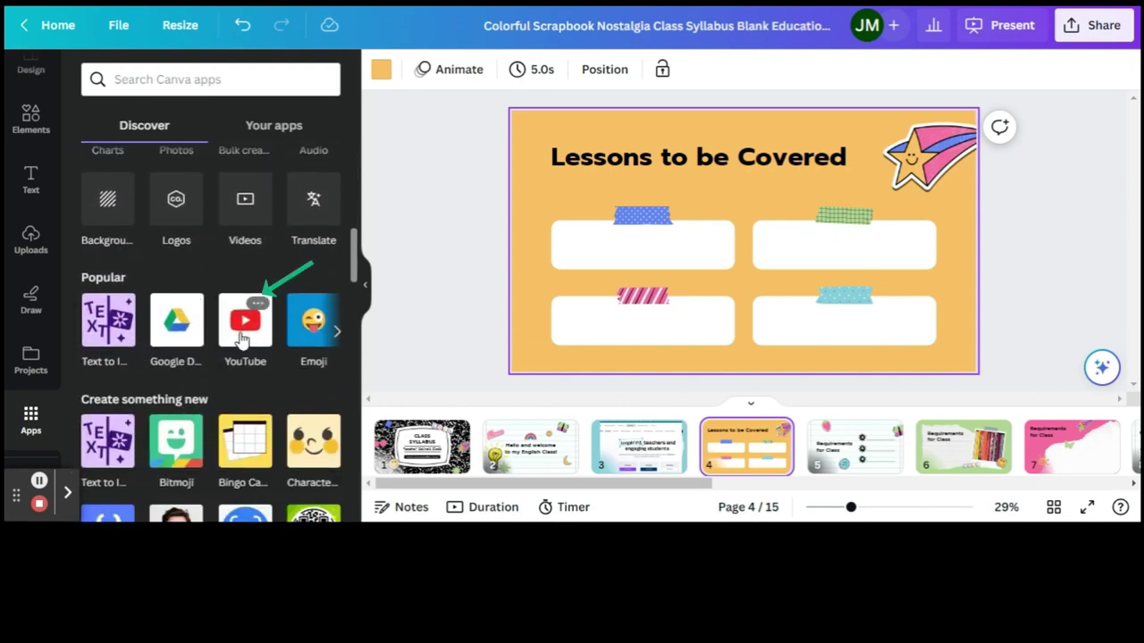
- Search YouTube for 'intro to canva', add How To Use Canva For BEGINNERS! to the slide, and enlarge it
left_click(243, 324)
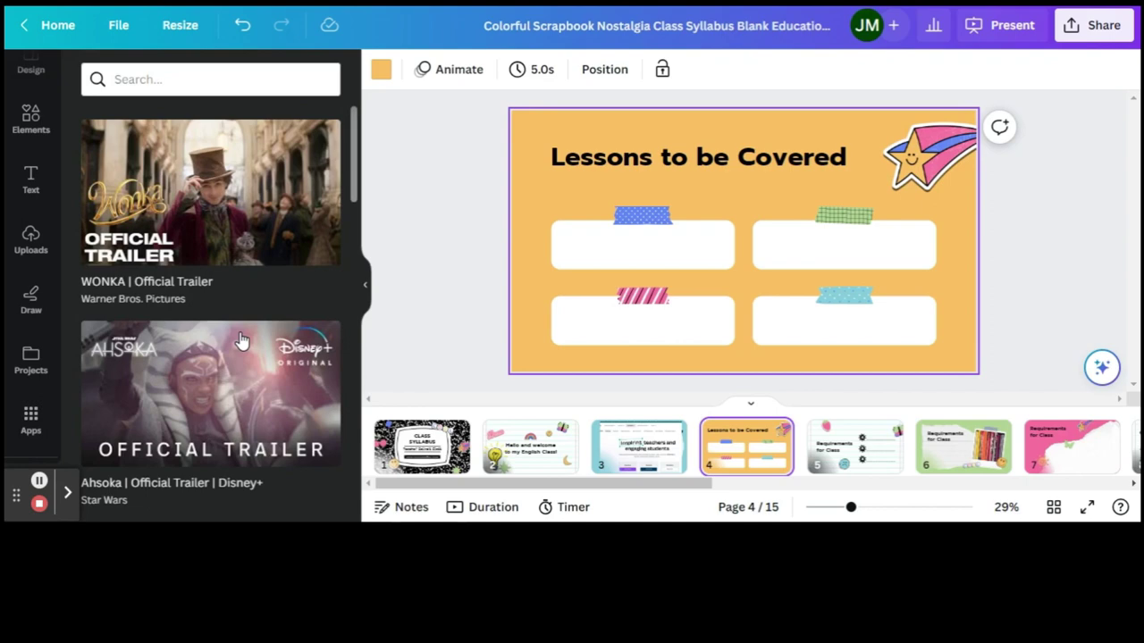
left_click(204, 78)
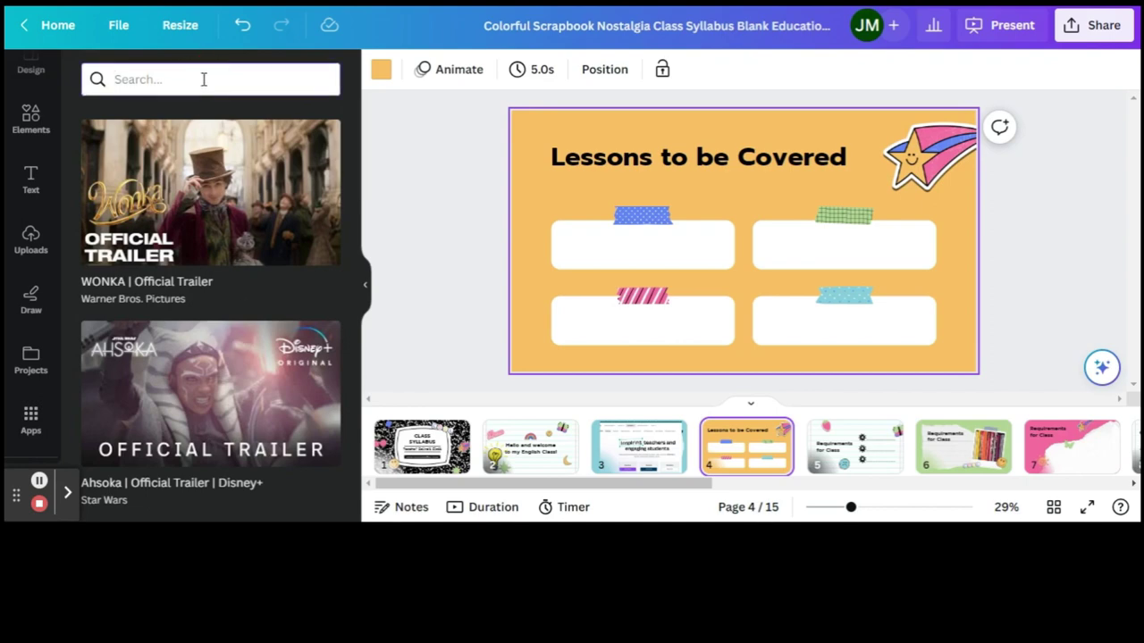
type("intro to ca")
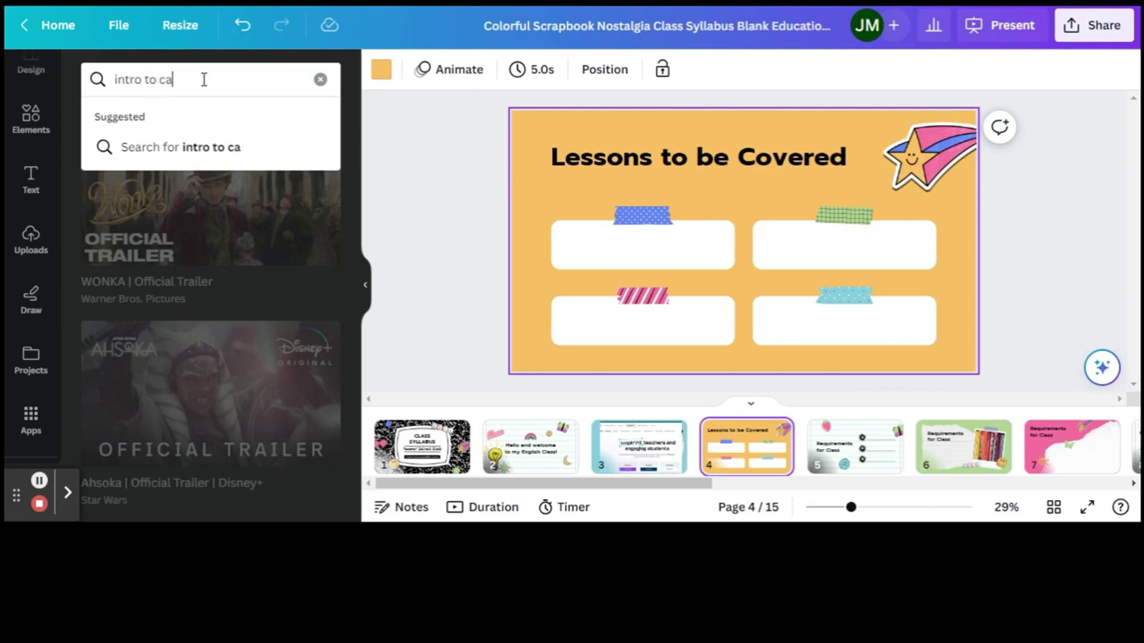
type("nva")
key("Return")
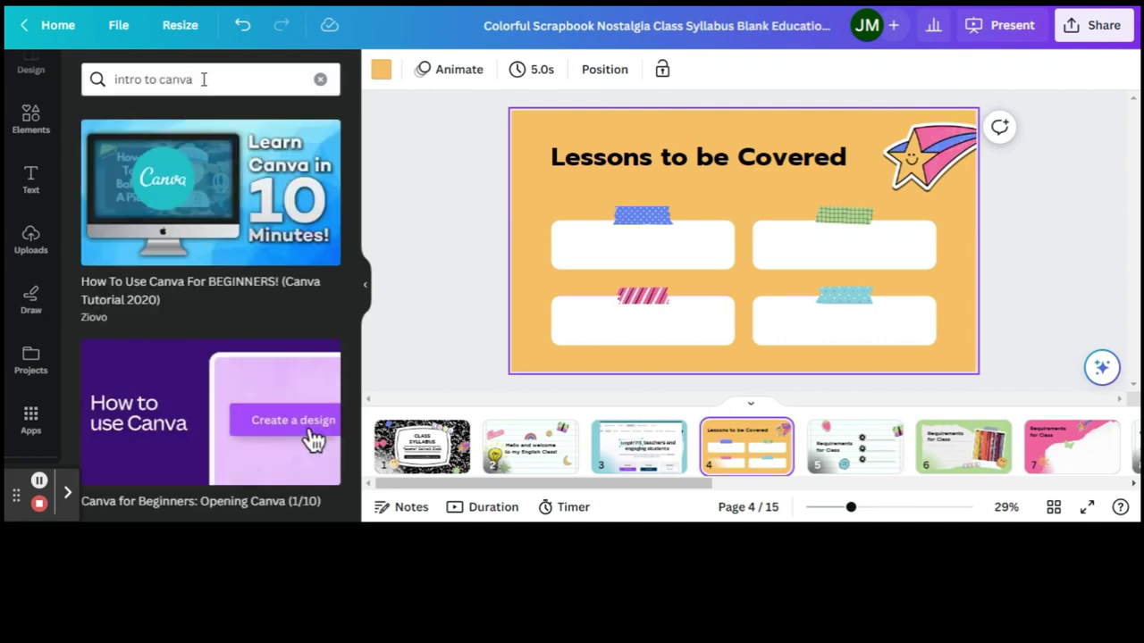
left_click(223, 205)
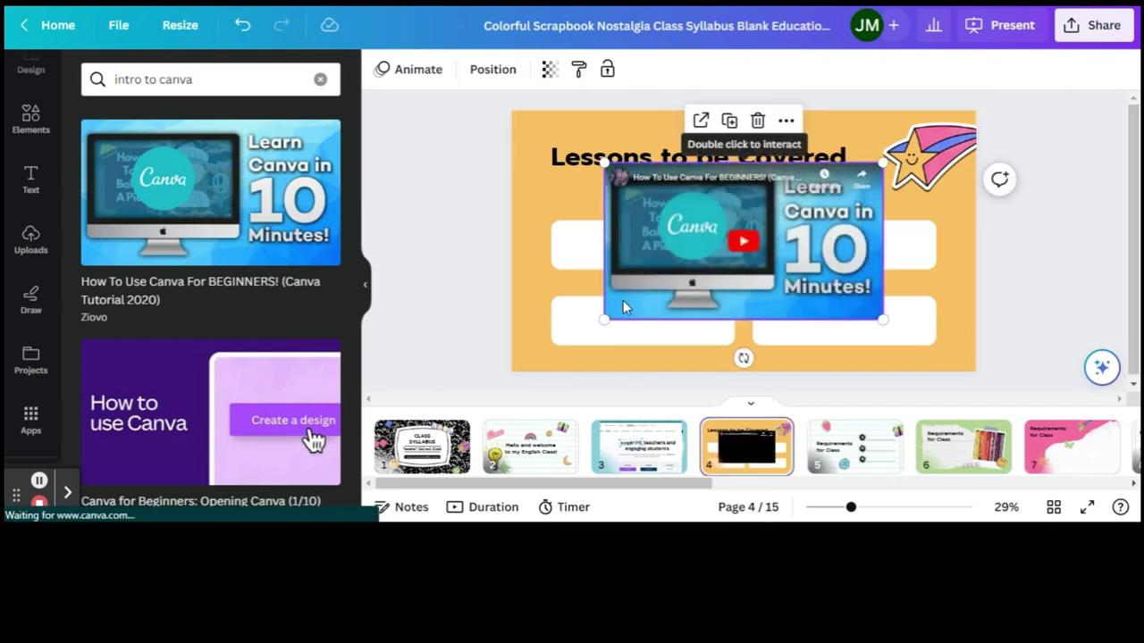
left_click_drag(604, 318, 511, 371)
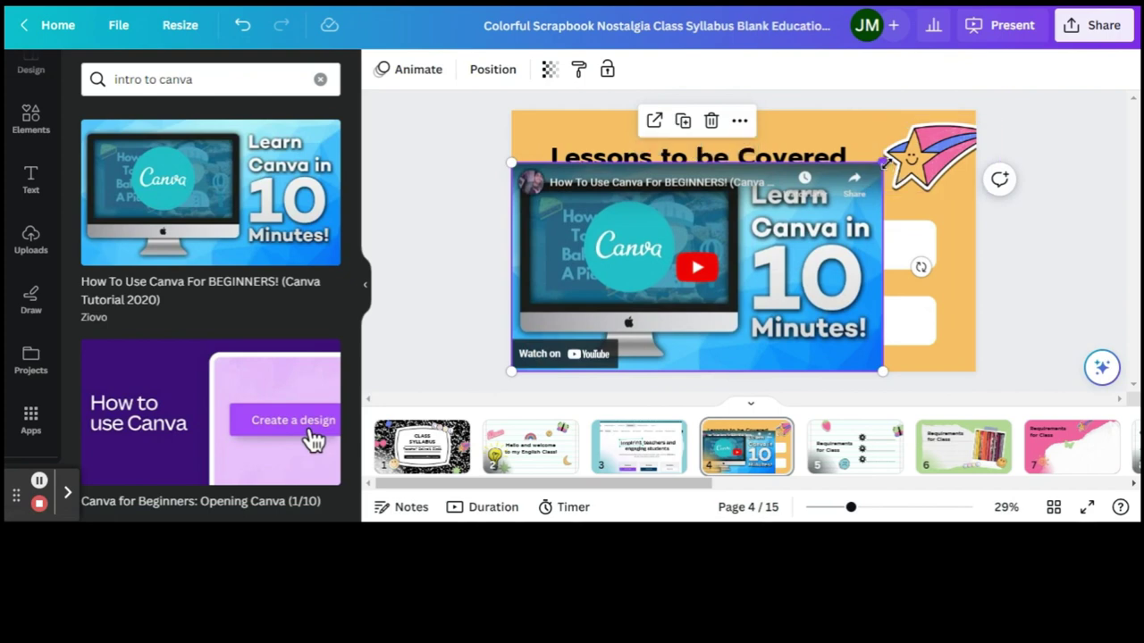
- Enlarge the embedded YouTube video further toward the top-right
left_click_drag(883, 164, 972, 113)
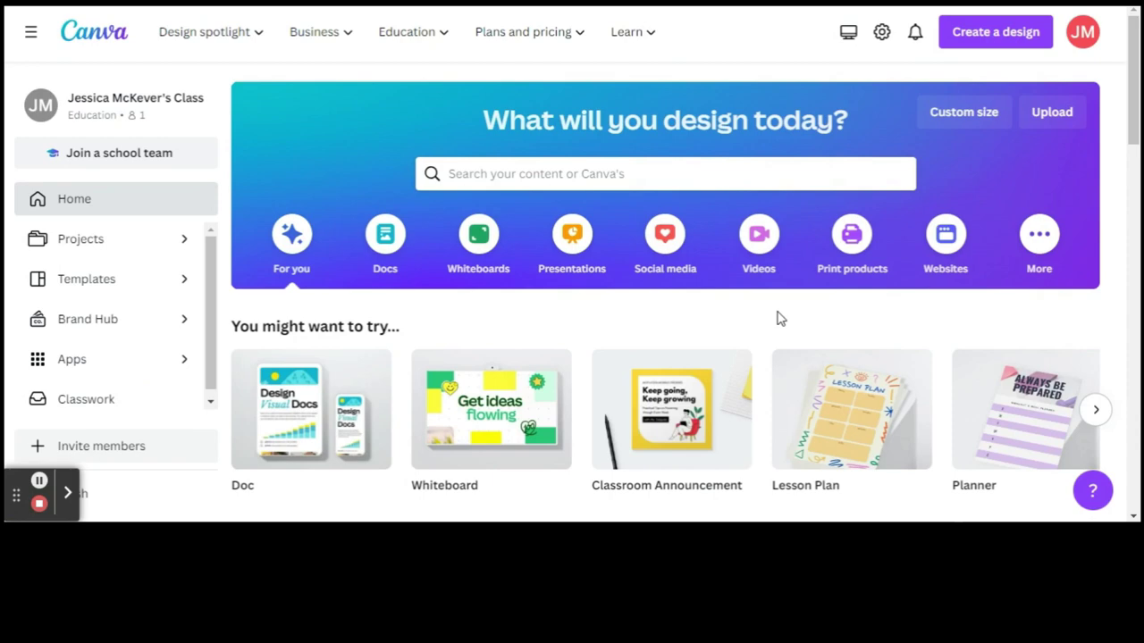
scroll(776, 319, "down", 3)
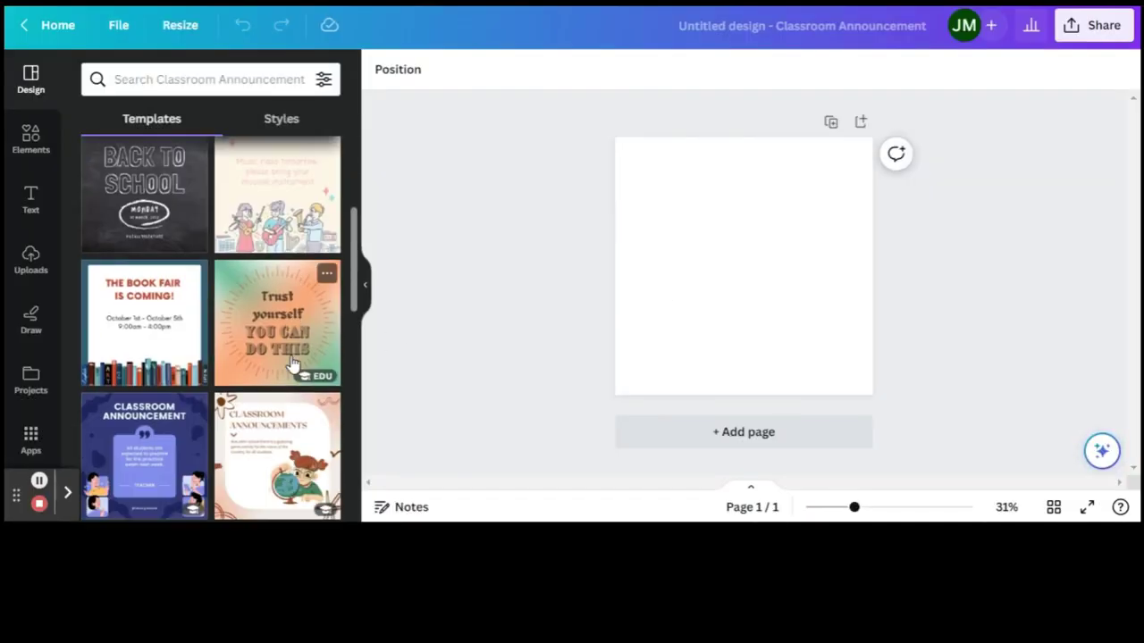
- Apply the Brown Minimalist Classroom Announcement template and change its heading to HISTORY CLUB
left_click(278, 456)
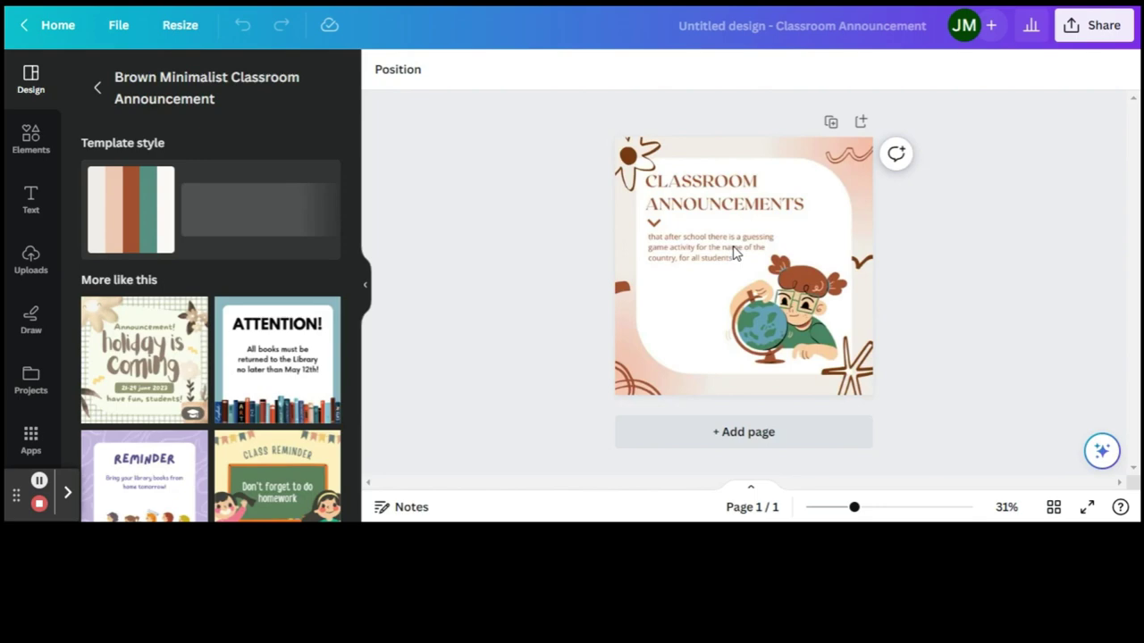
left_click(735, 205)
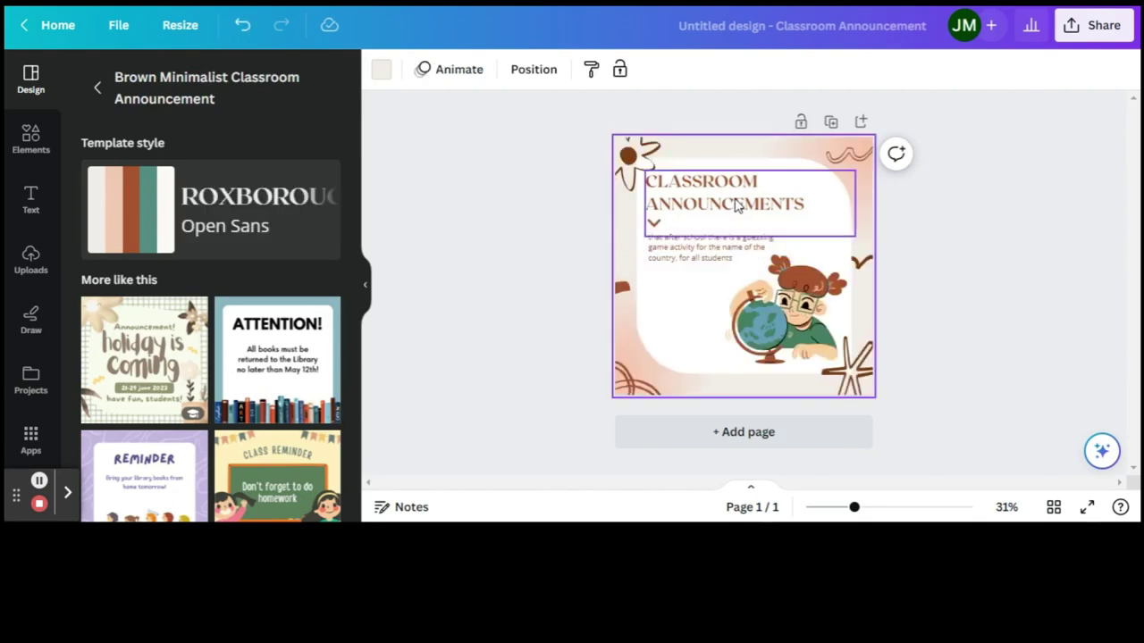
double_click(810, 204)
key("BackSpace")
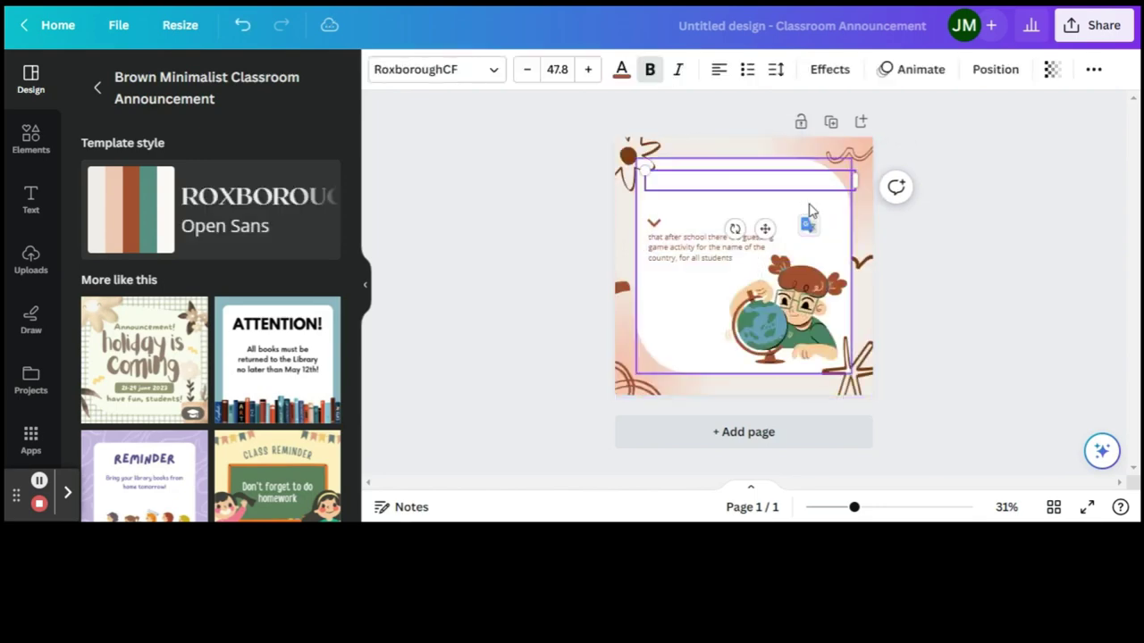
type("HISTORY CLUB")
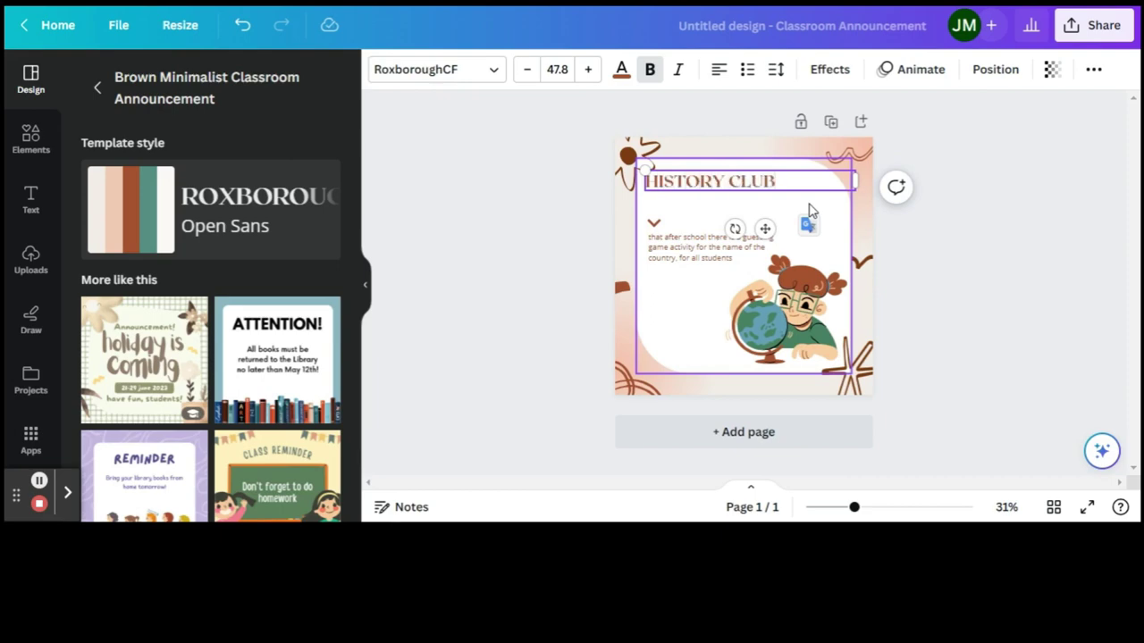
- Replace the body text with 'Meeting afterschool on Monday, 9/12' and deselect the poster
left_click(734, 247)
double_click(735, 245)
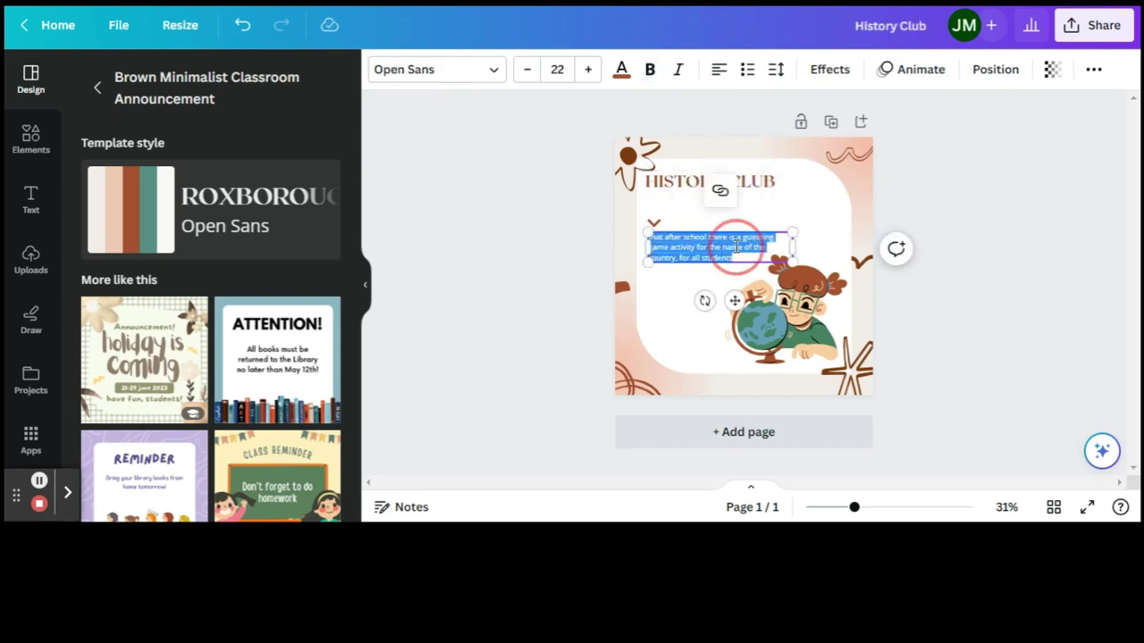
key("BackSpace")
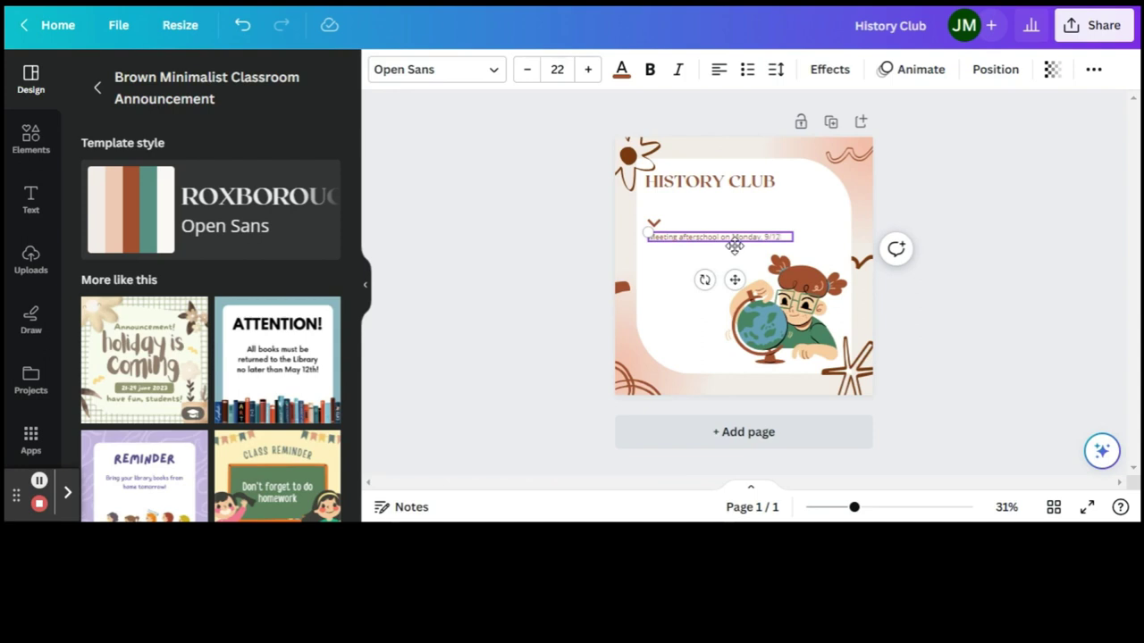
left_click(735, 246)
key("Return")
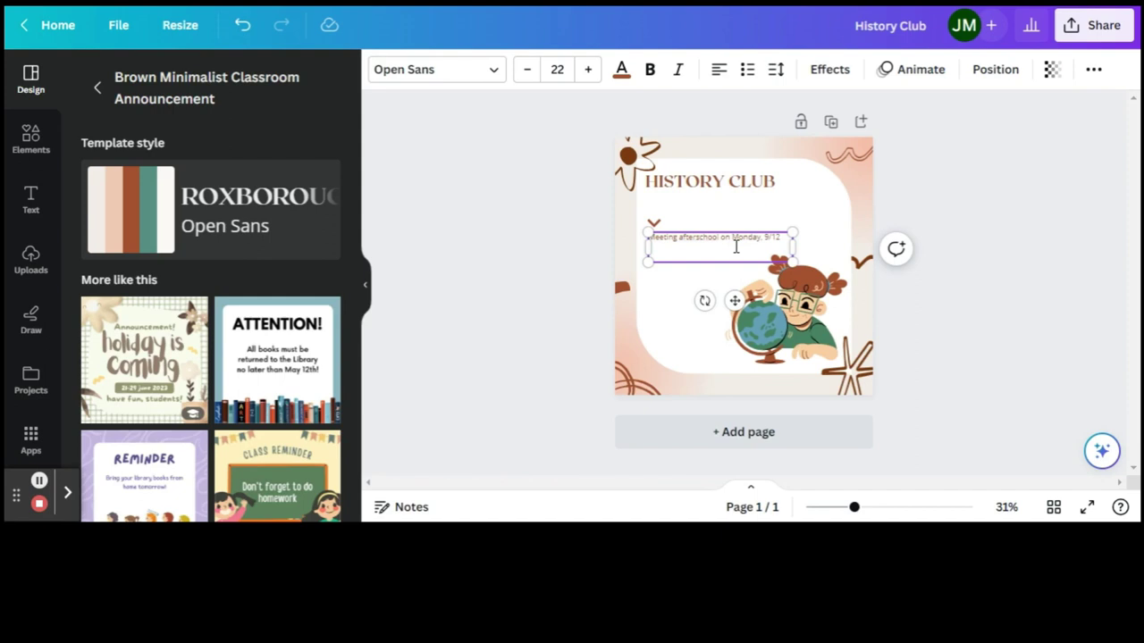
left_click(728, 209)
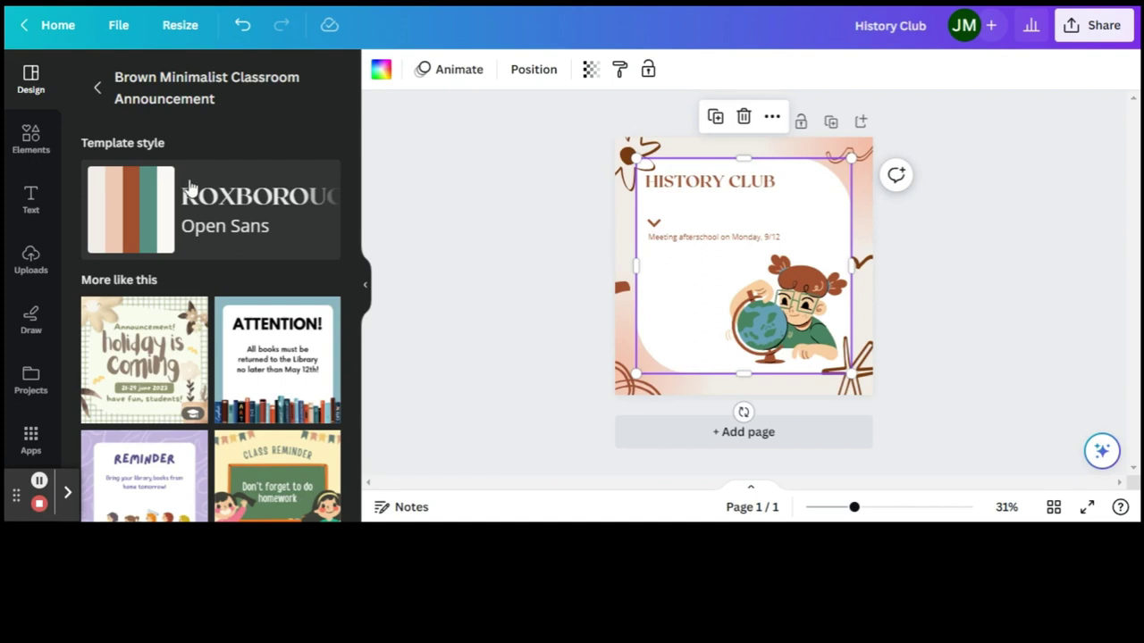
left_click(575, 251)
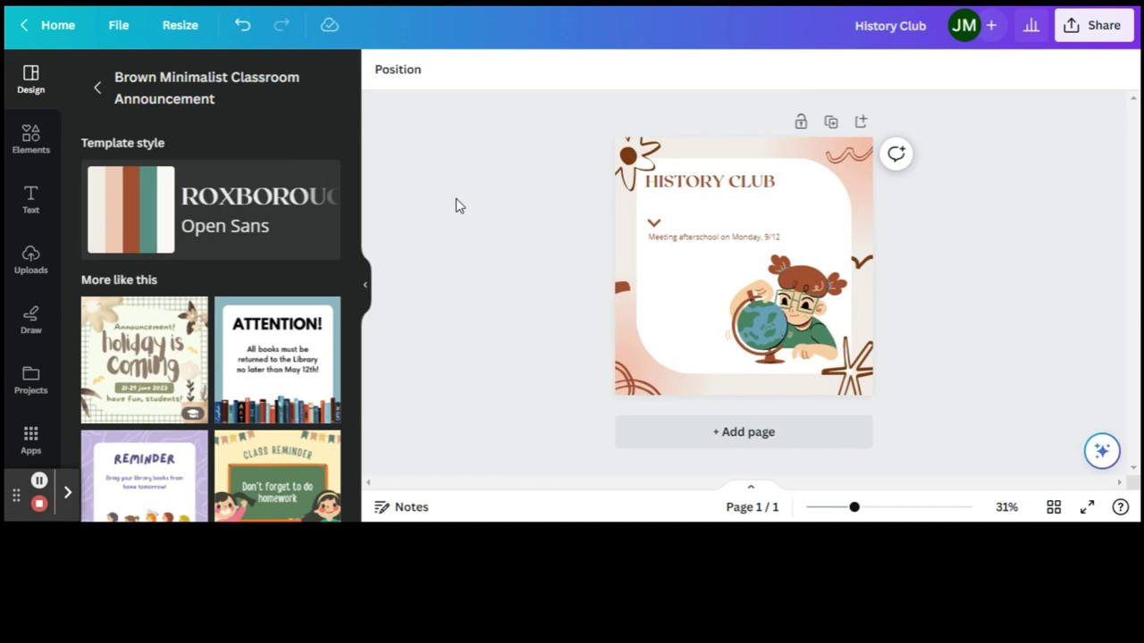
left_click(56, 30)
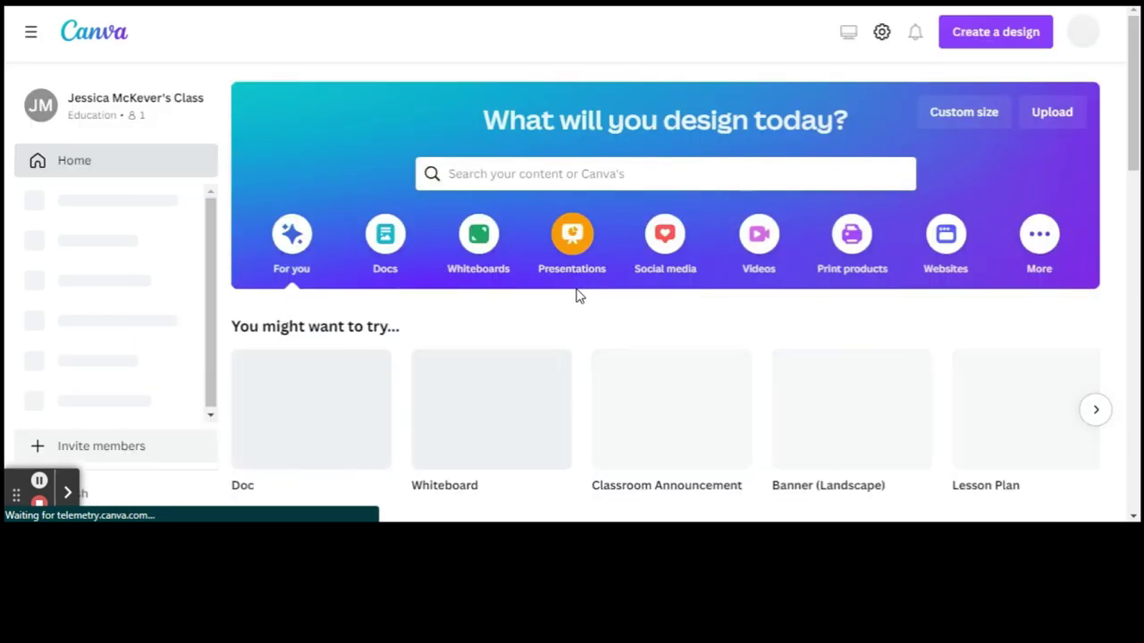
scroll(767, 414, "down", 1)
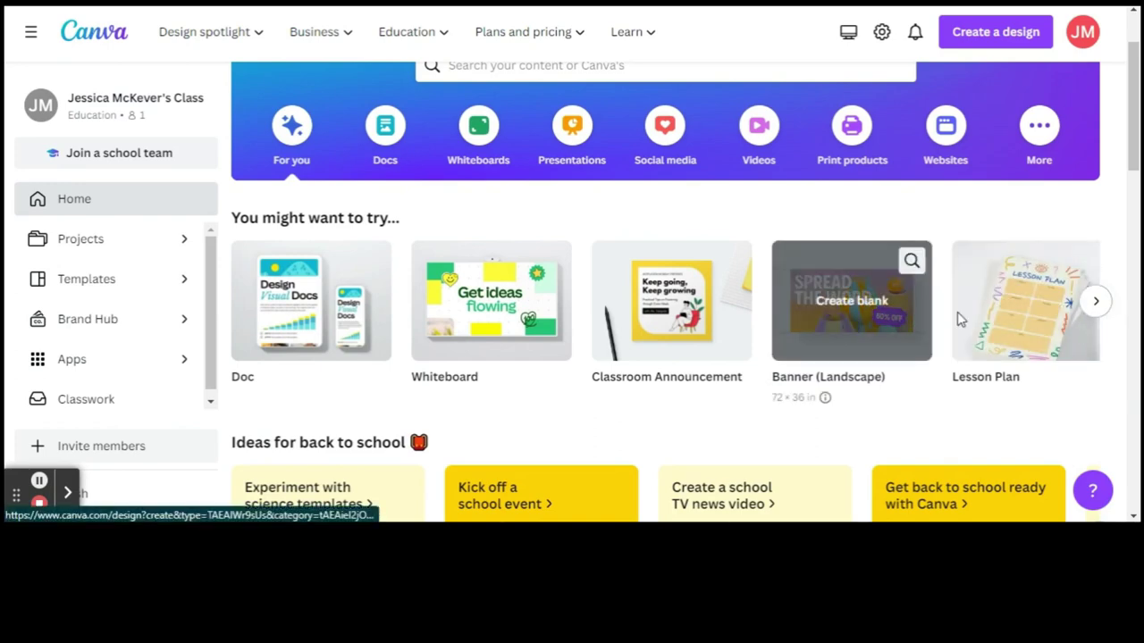
left_click(1098, 304)
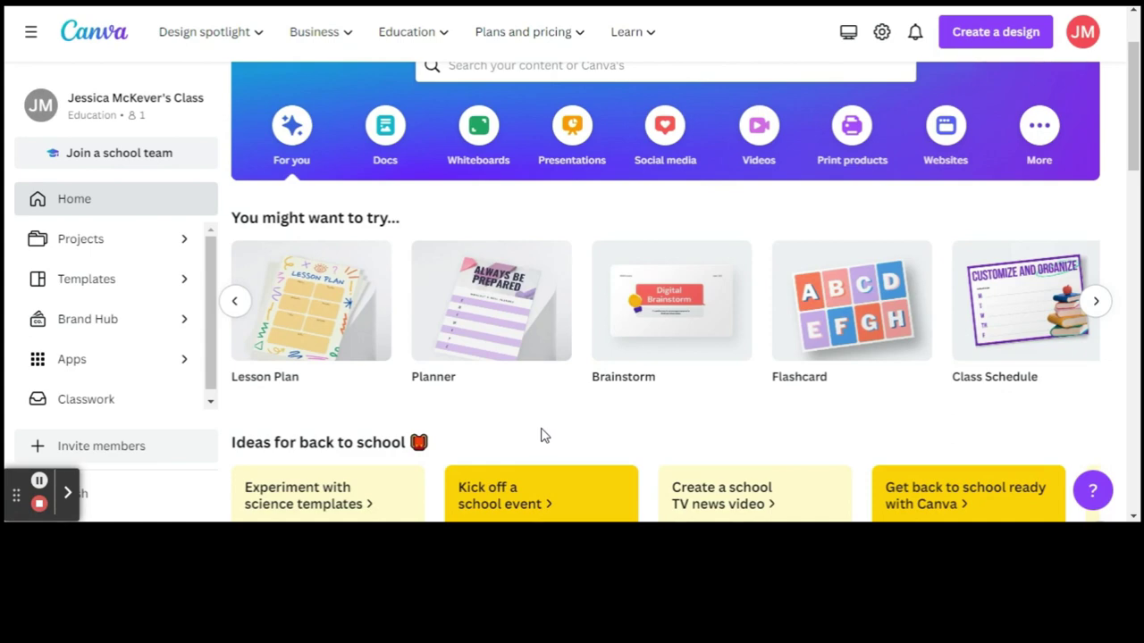
left_click(1106, 306)
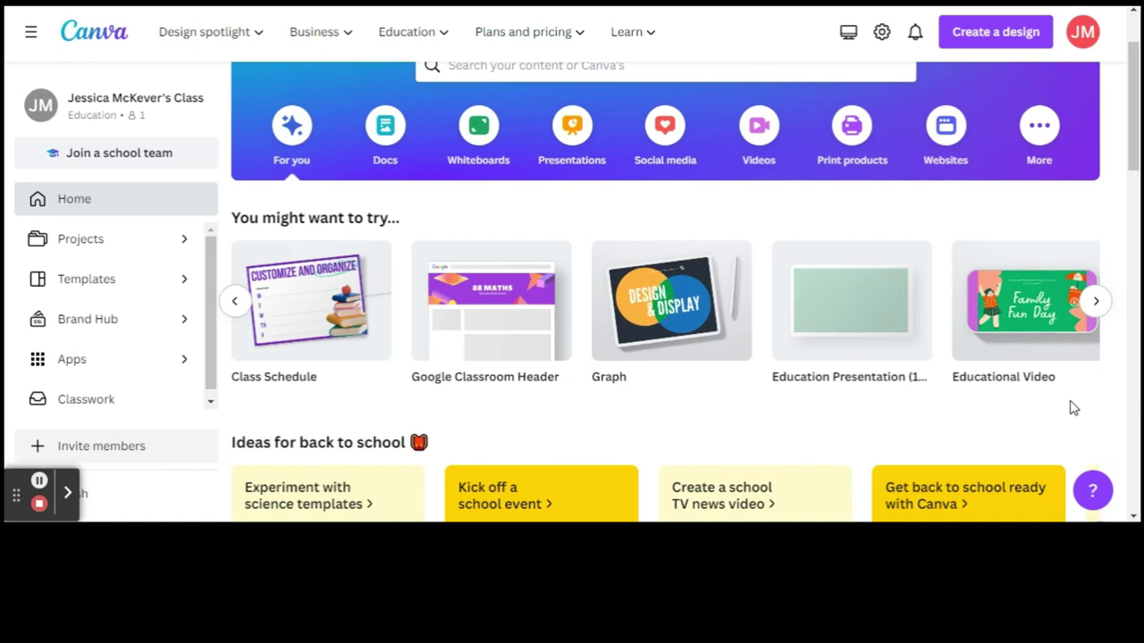
left_click(1097, 303)
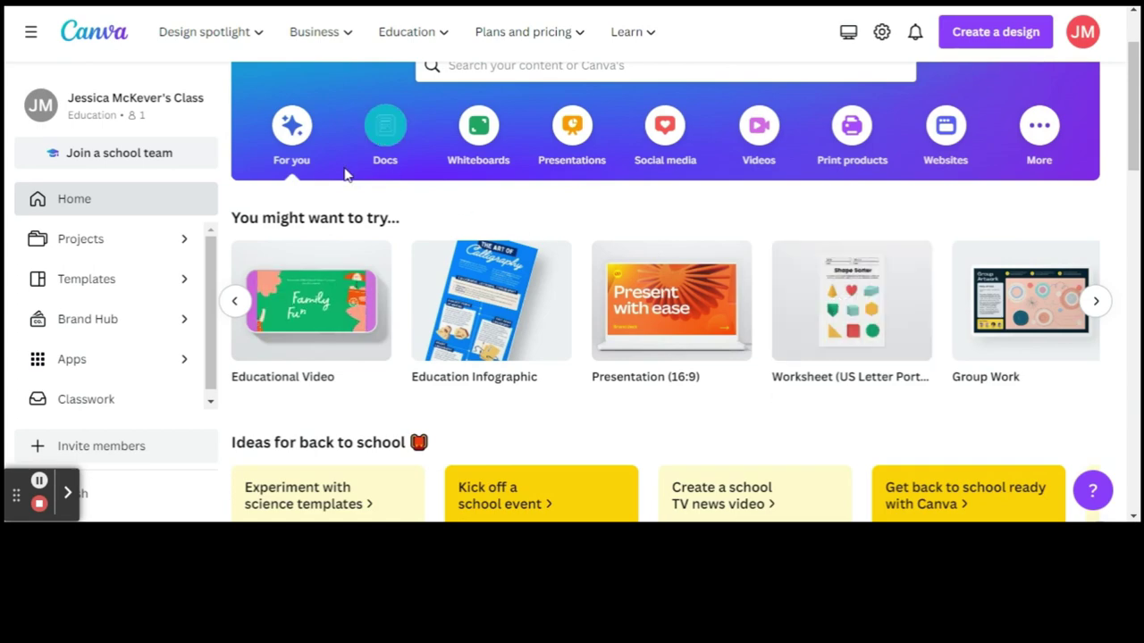
scroll(676, 349, "down", 2)
scroll(677, 347, "down", 3)
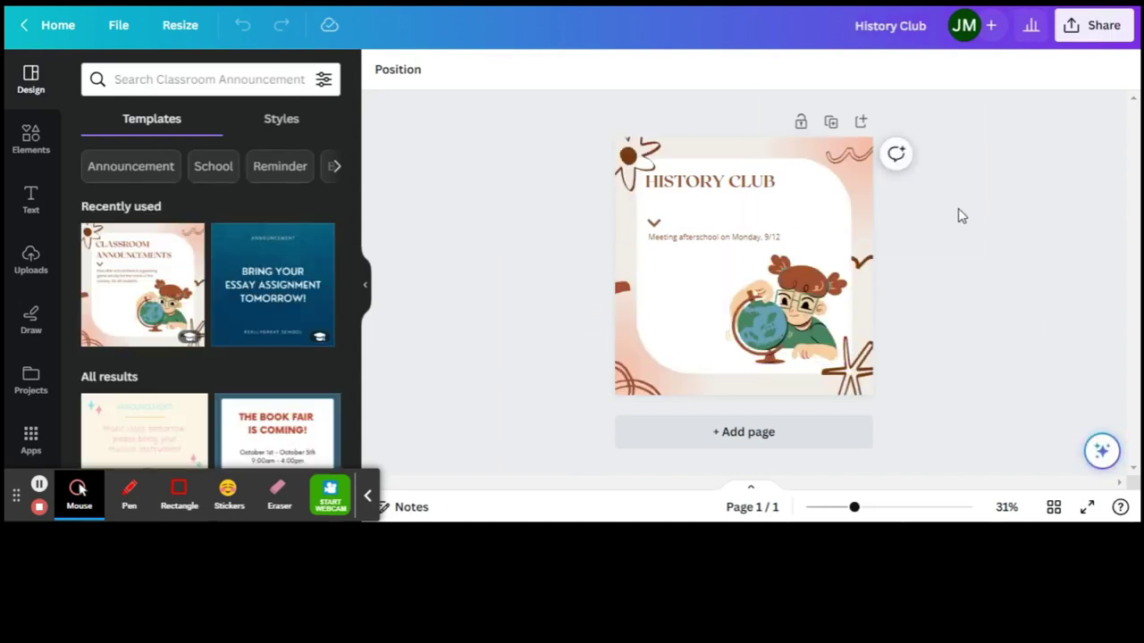
- Download the History Club poster as a PNG file, History Club.png
left_click(1100, 27)
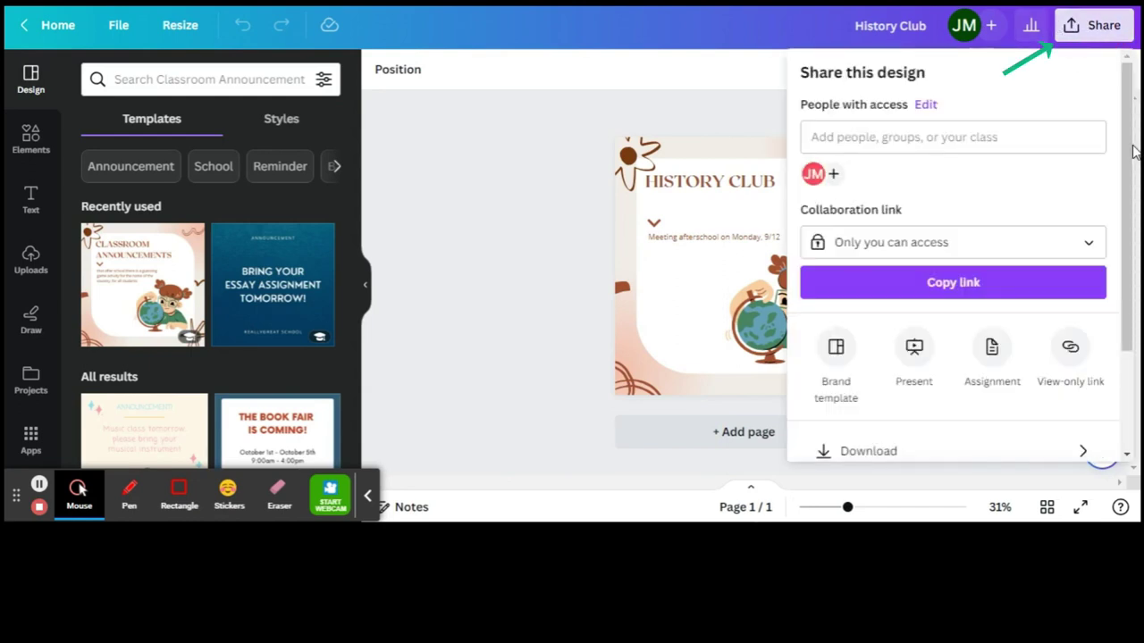
scroll(1128, 143, "down", 3)
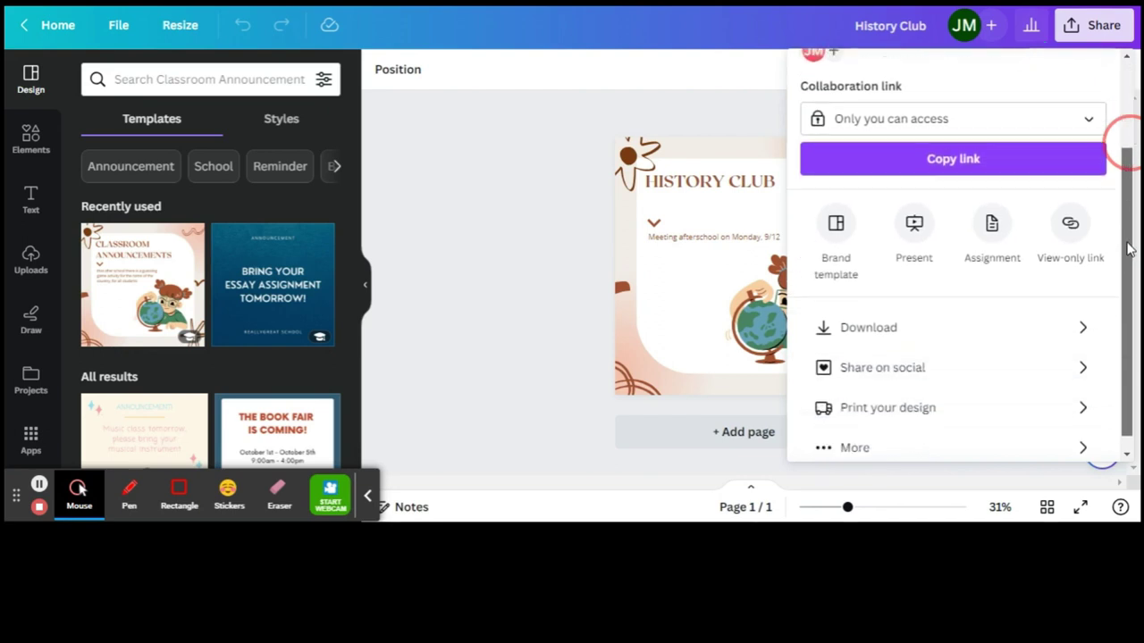
left_click(910, 311)
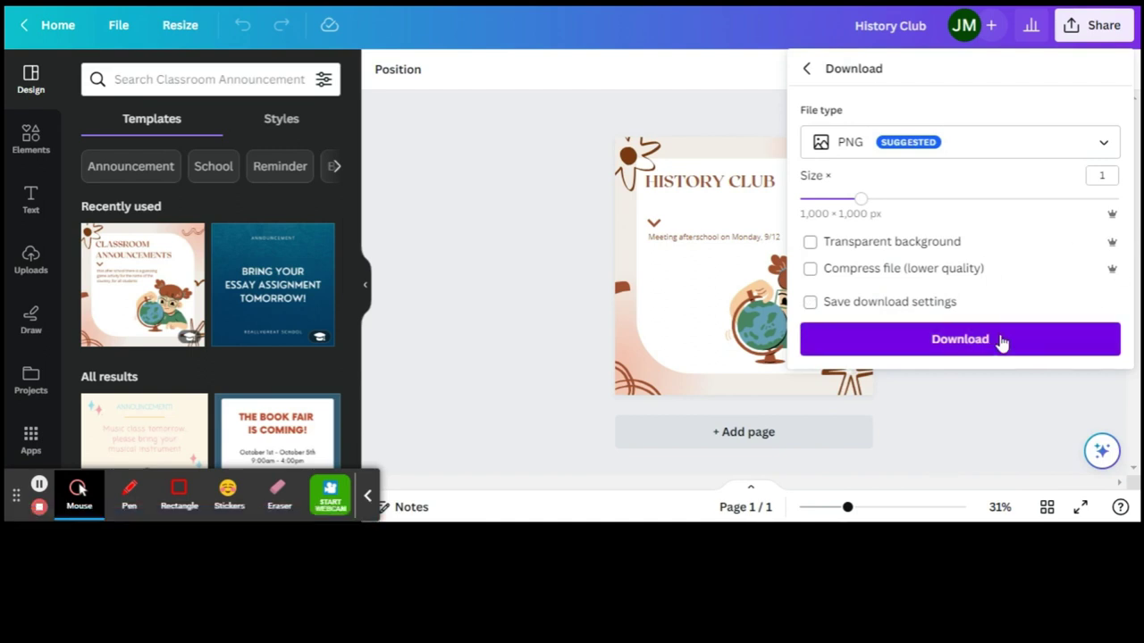
left_click(1001, 340)
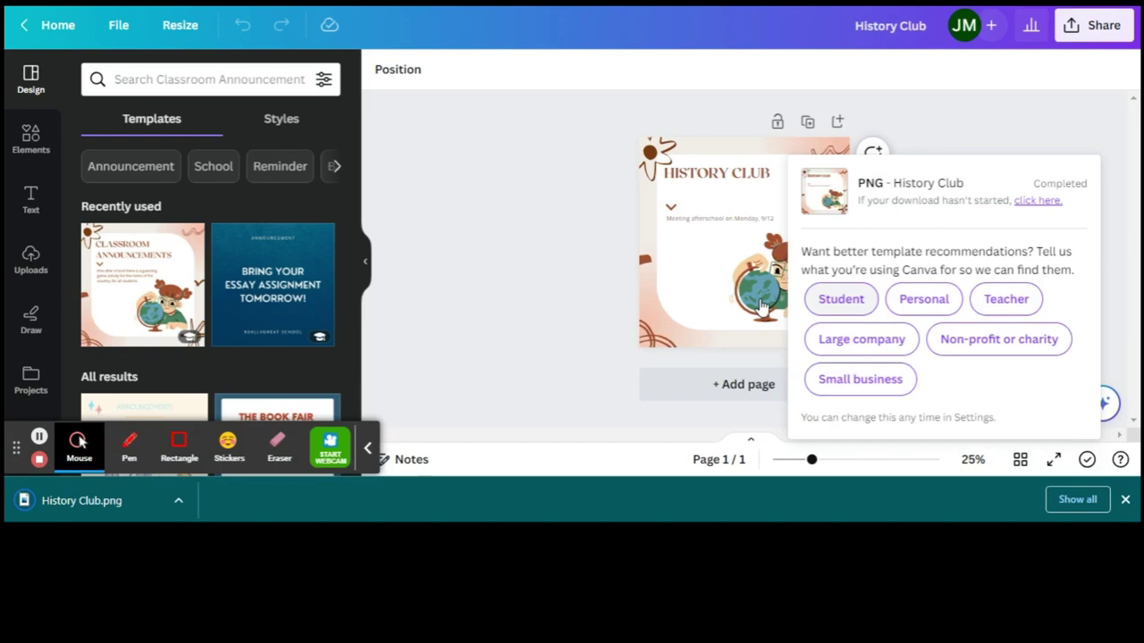
left_click(89, 502)
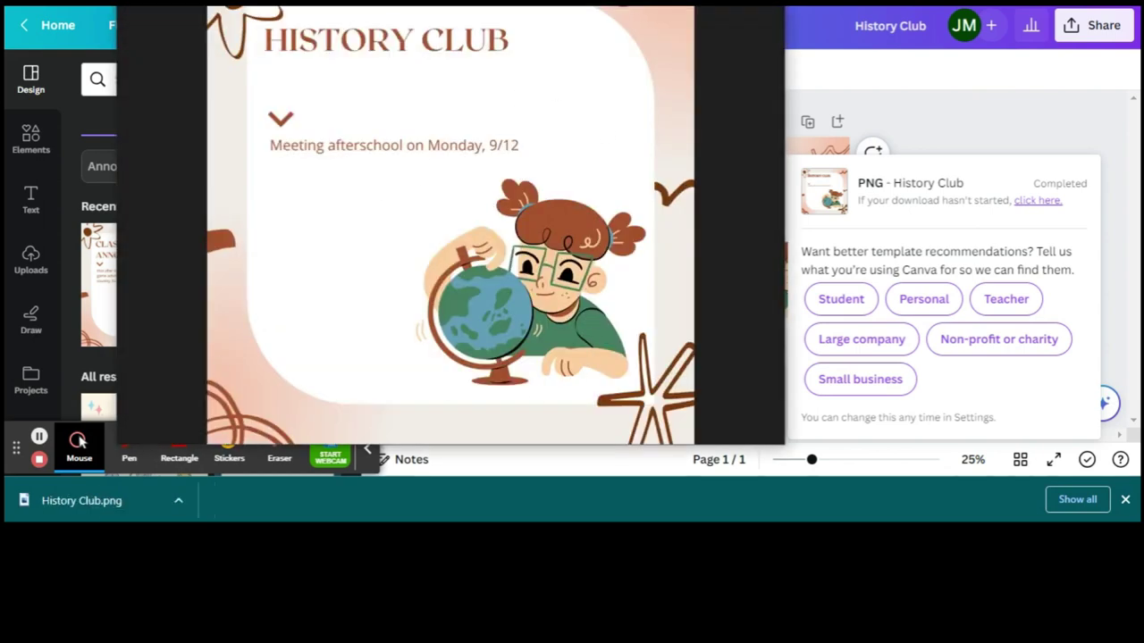
right_click(241, 261)
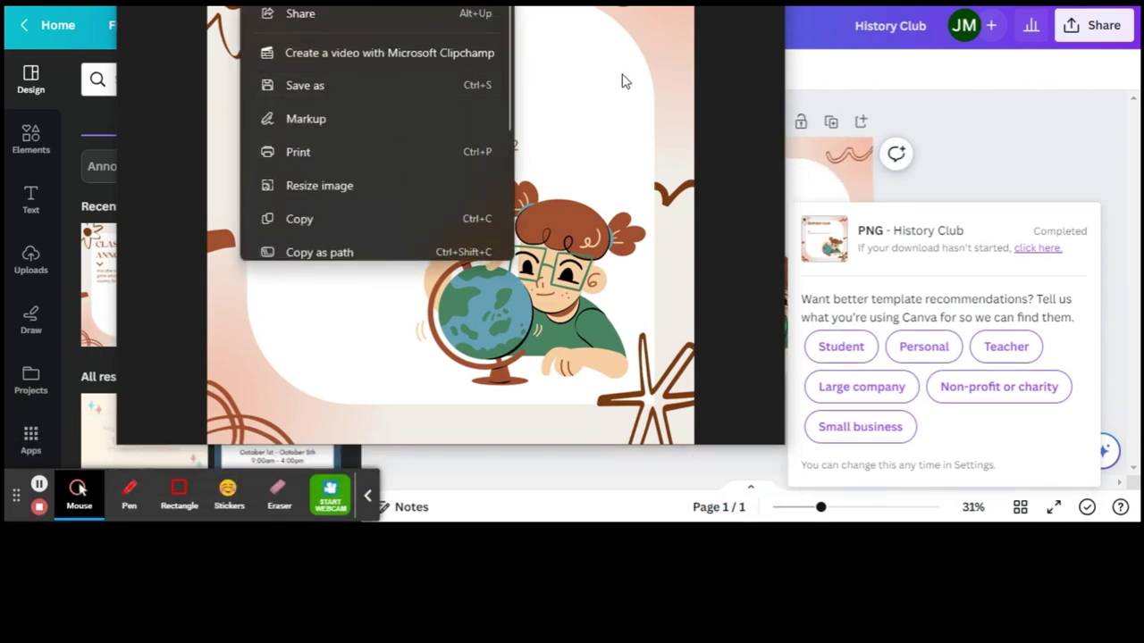
left_click(334, 13)
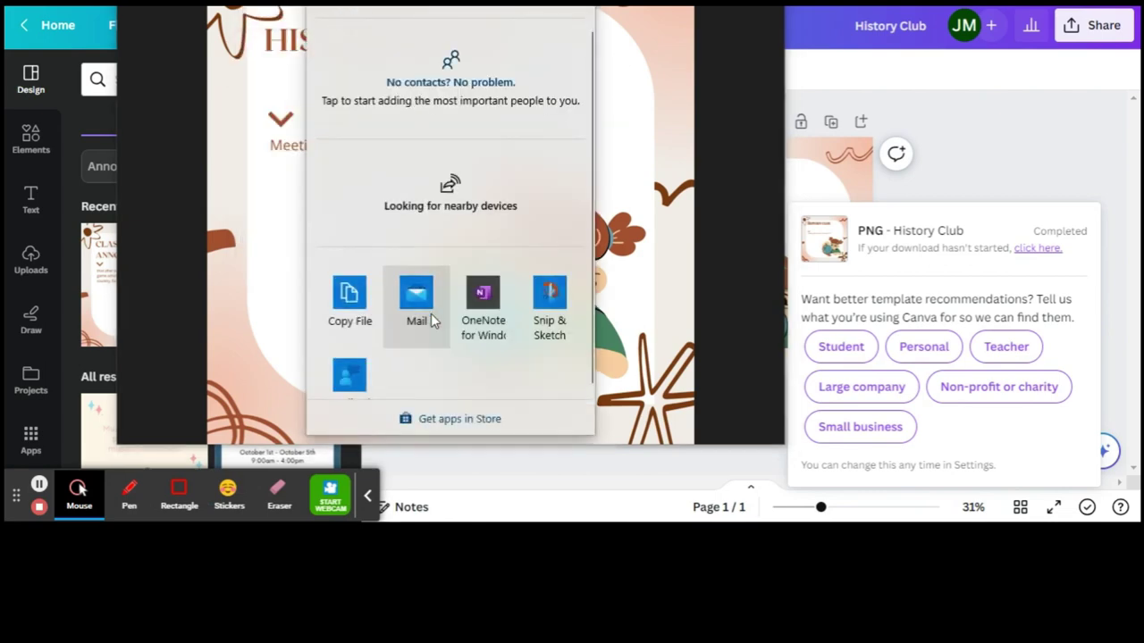
scroll(390, 353, "down", 1)
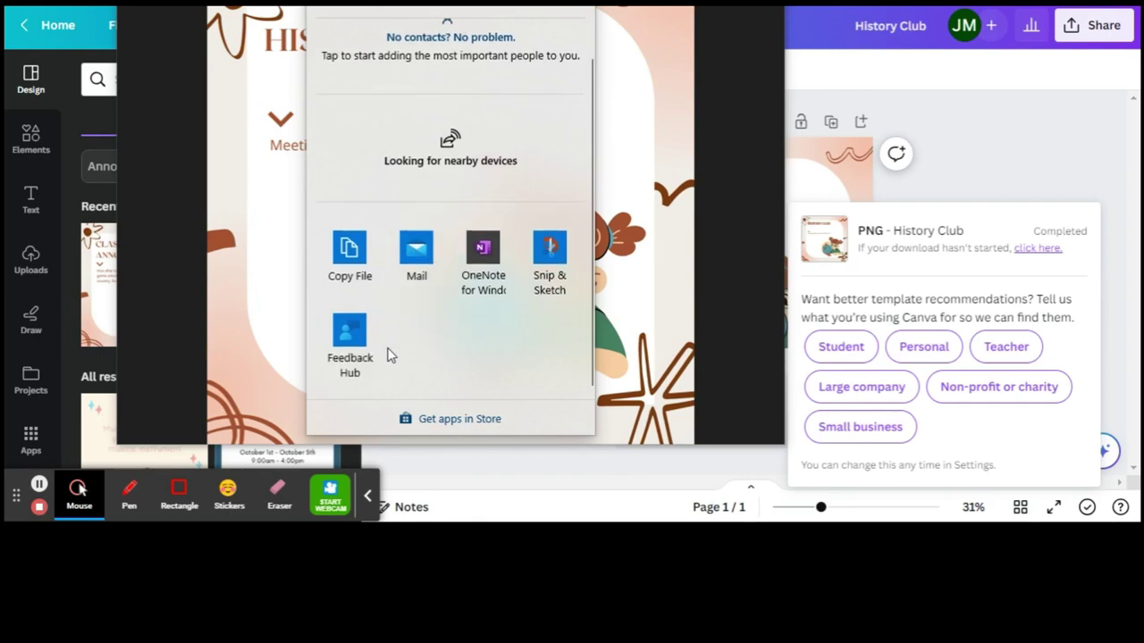
key("Escape")
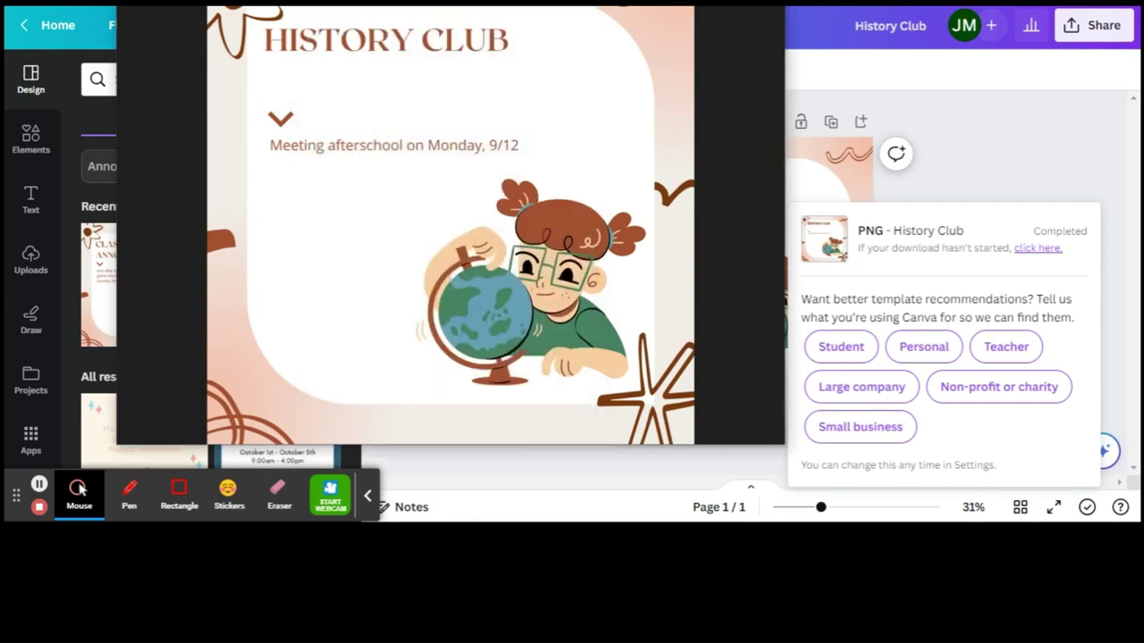
key("alt+F4")
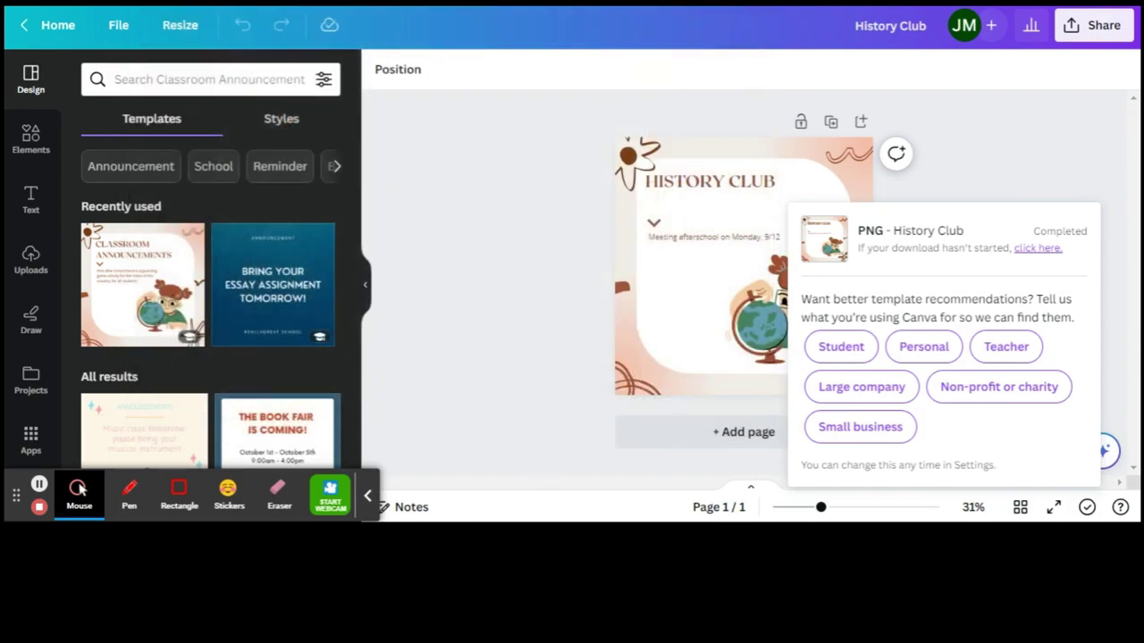
mouse_move(409, 487)
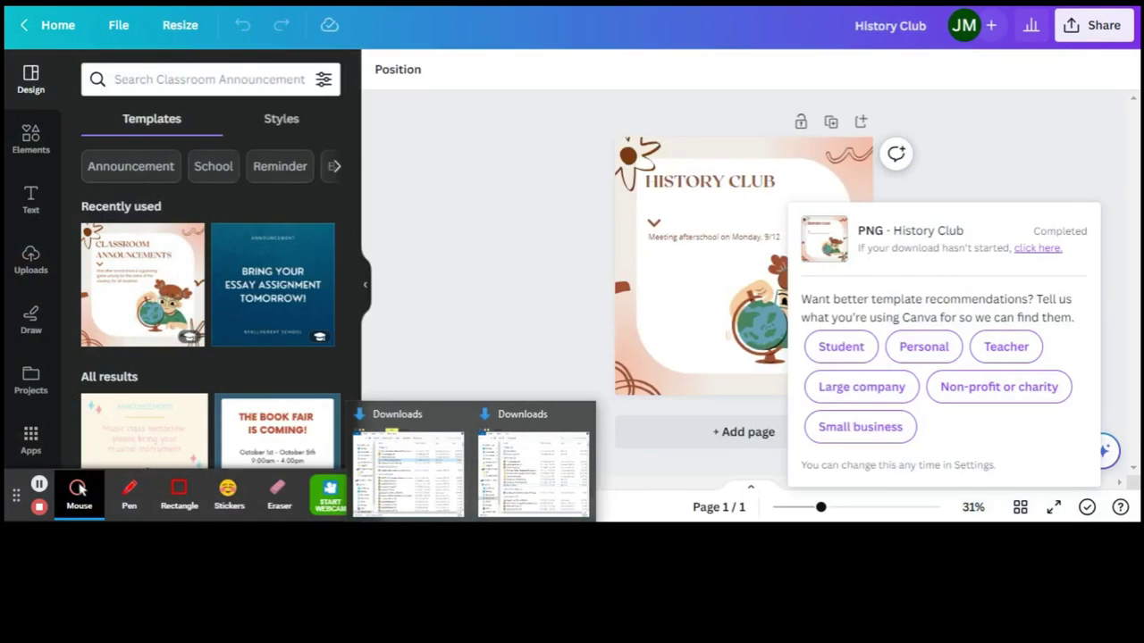
- Open History Club.png from the Downloads folder in the image viewer
left_click(513, 464)
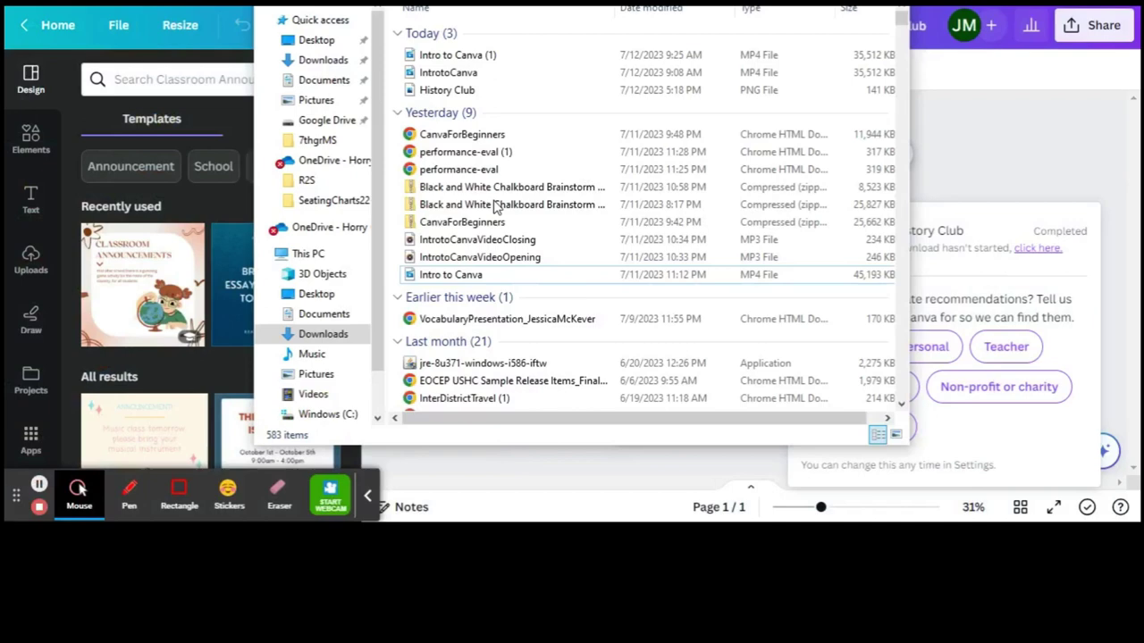
double_click(466, 90)
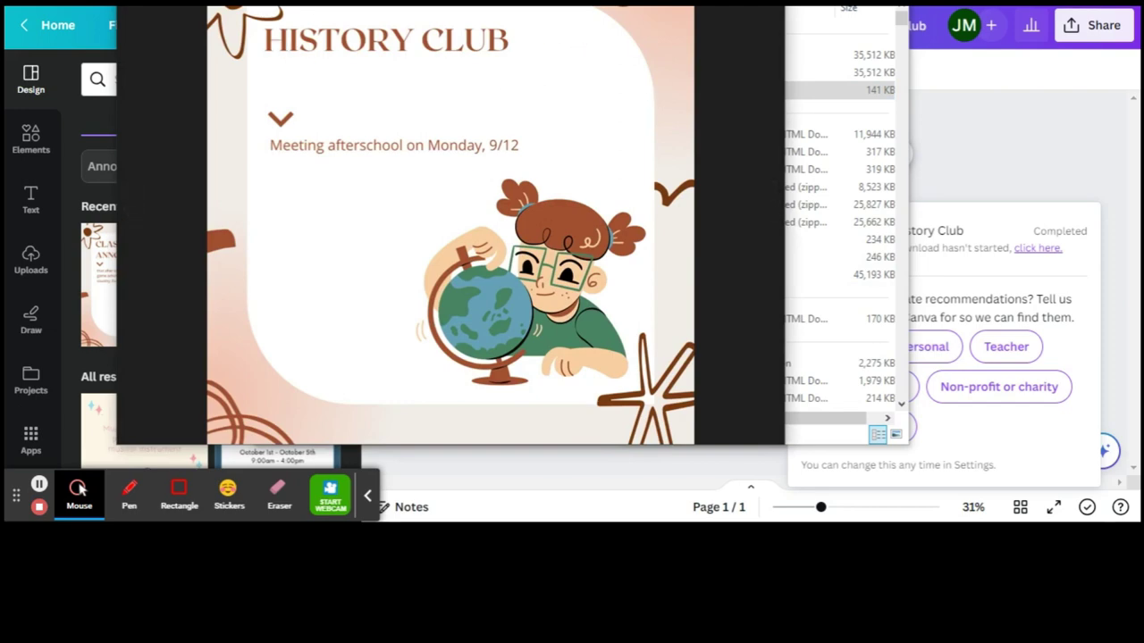
- Close the image viewer and folder window, and dismiss Canva's download-complete notice
key("alt+F4")
key("alt+F4")
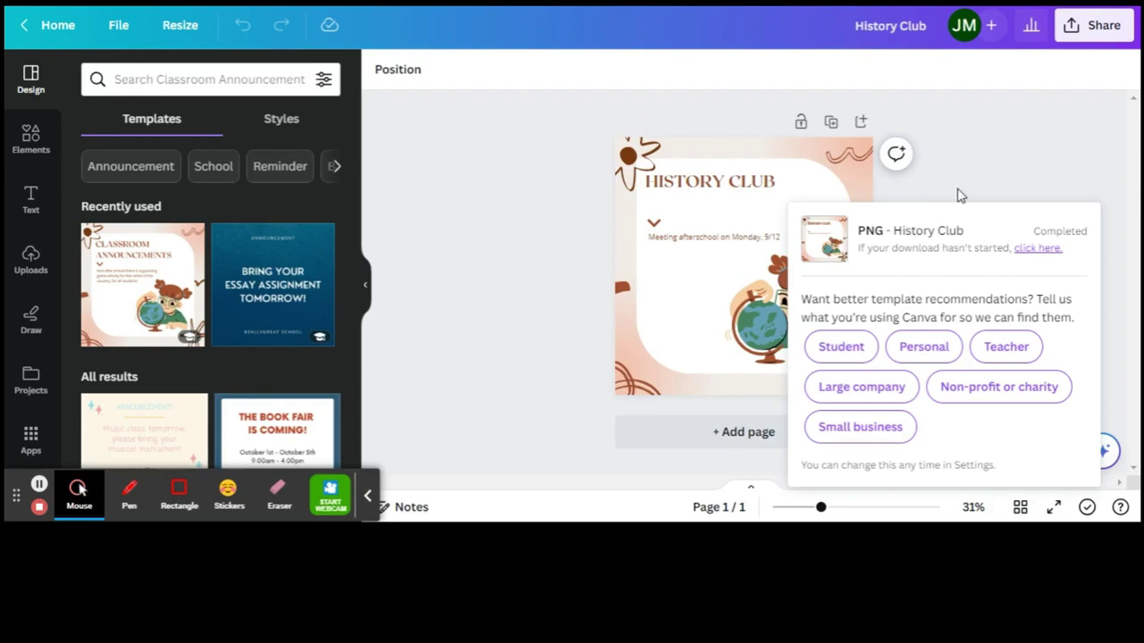
left_click(960, 194)
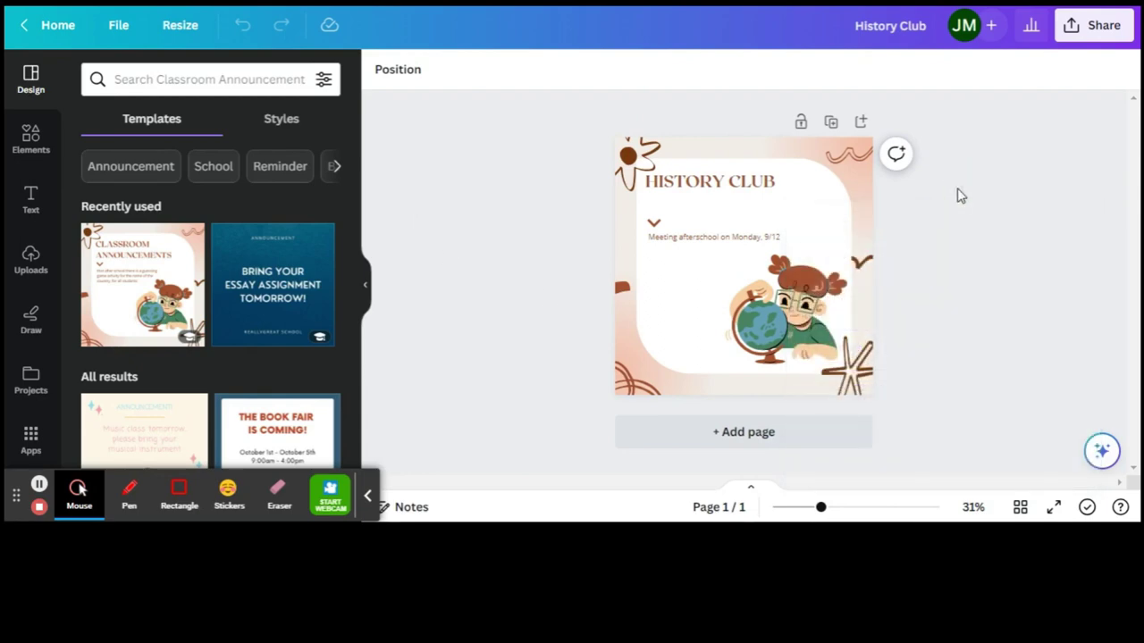